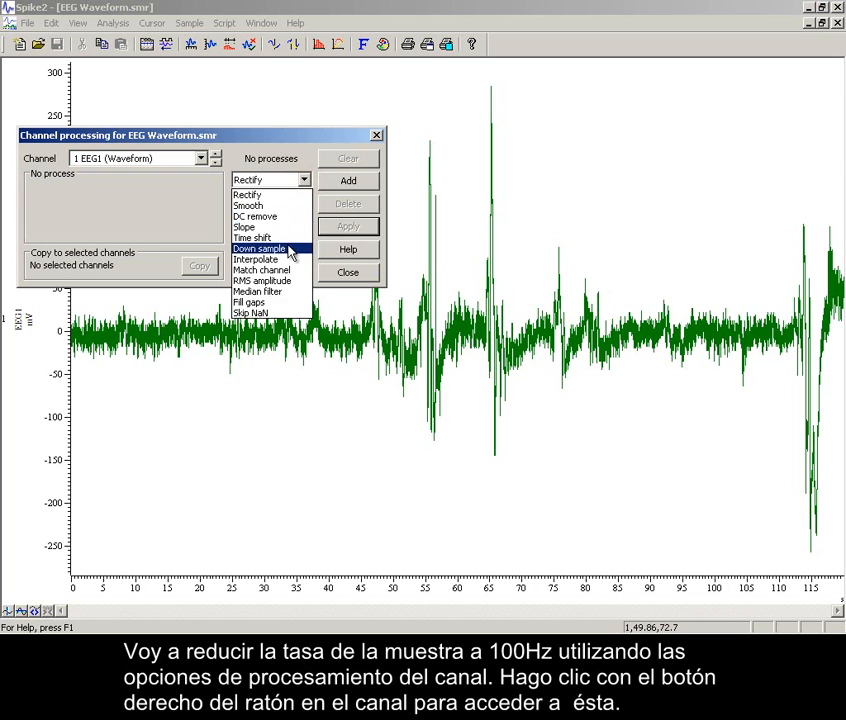
# Add a Down sample process to channel 1 EEG1 using one point in 10, apply it, and check the channel information.
pyautogui.click(335, 181)
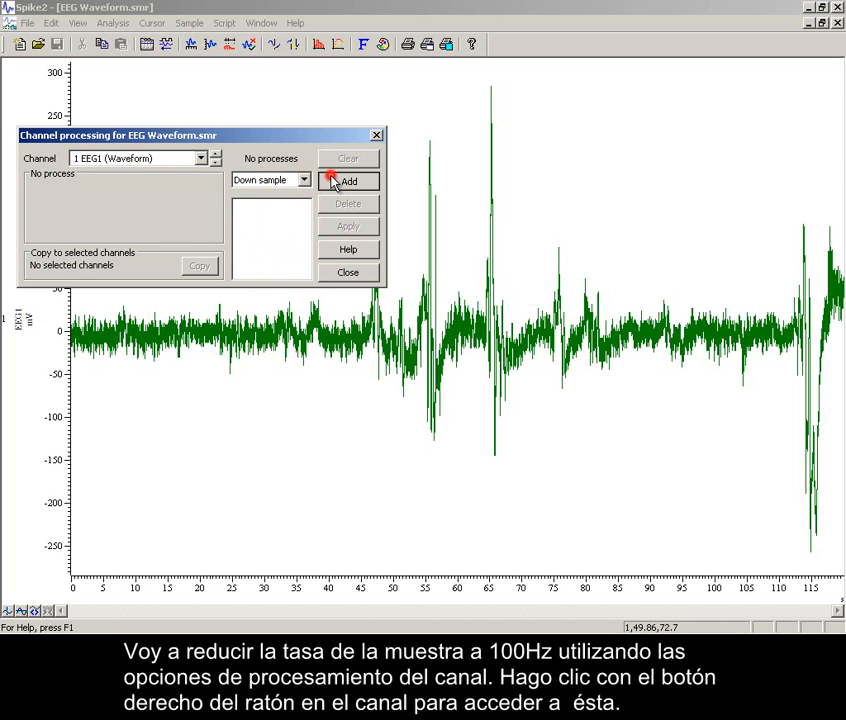
pyautogui.doubleClick(195, 186)
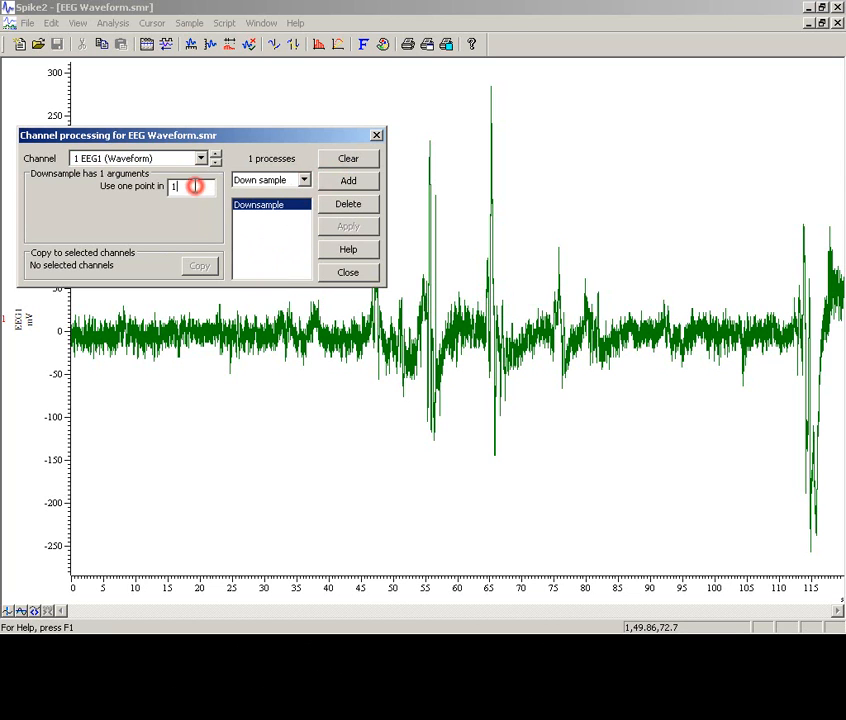
pyautogui.write('10')
pyautogui.click(337, 228)
pyautogui.click(346, 274)
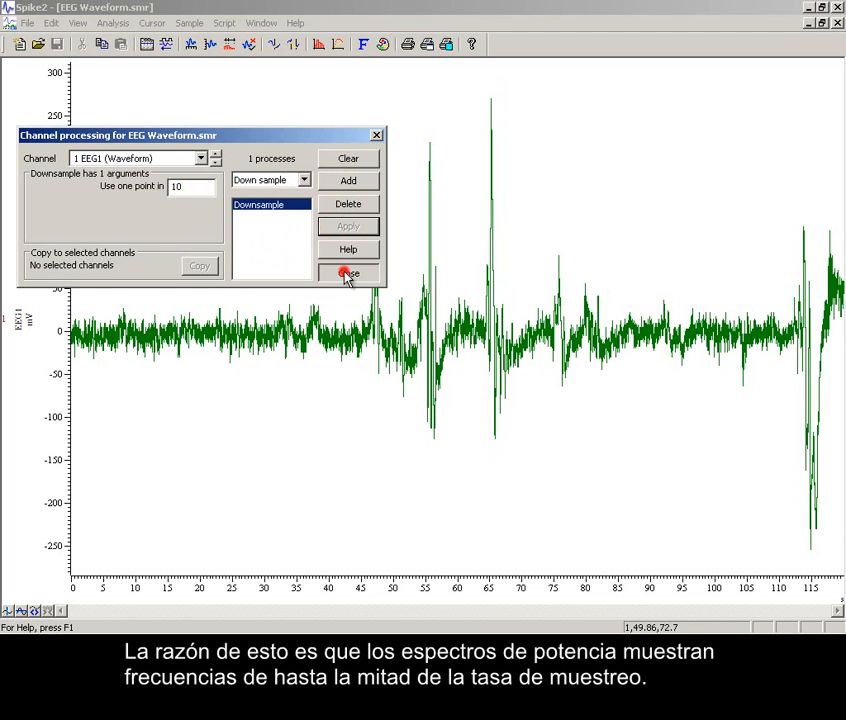
pyautogui.doubleClick(29, 317)
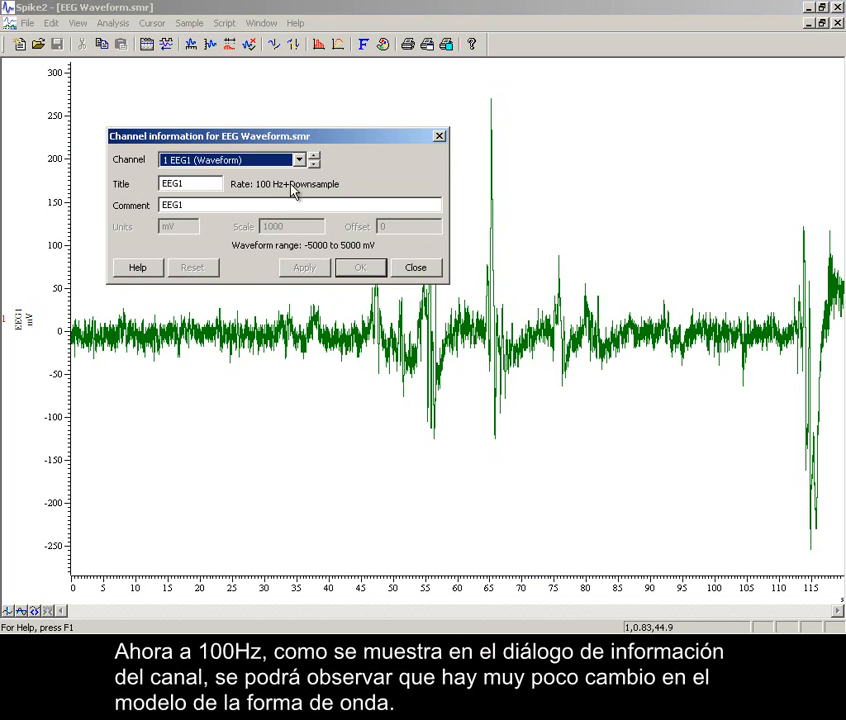
pyautogui.click(419, 267)
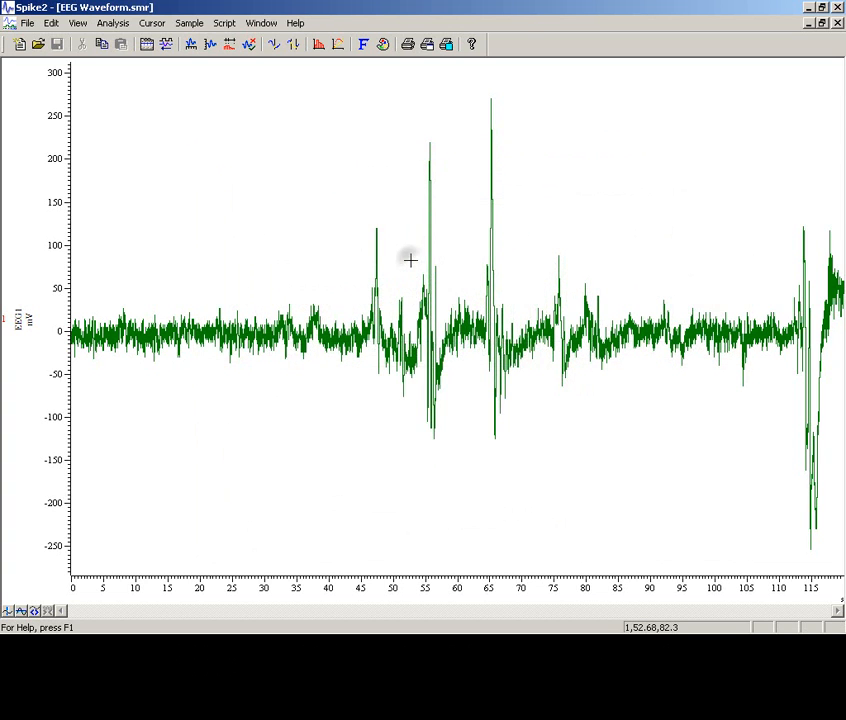
# Duplicate channel 1 and check the sampling rate of the duplicate, channel 1a, in its channel information.
pyautogui.rightClick(411, 262)
pyautogui.moveTo(432, 269)
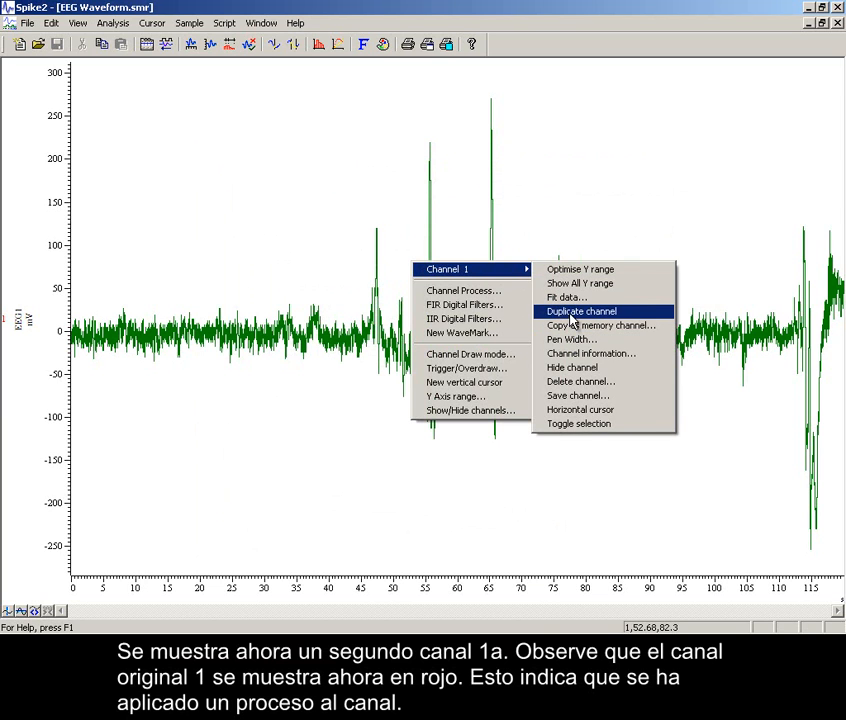
pyautogui.click(570, 312)
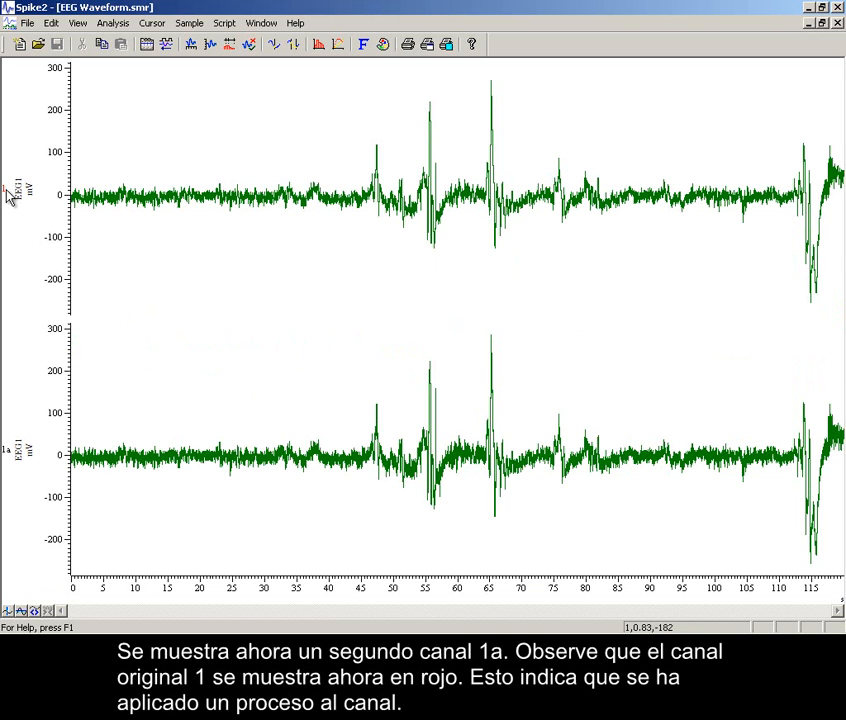
pyautogui.doubleClick(22, 450)
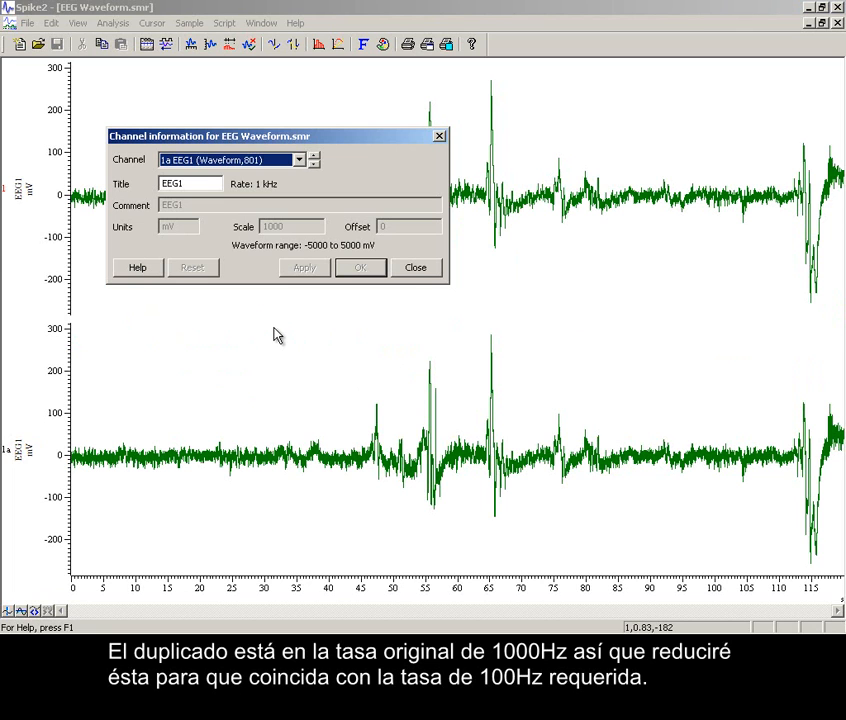
pyautogui.click(413, 270)
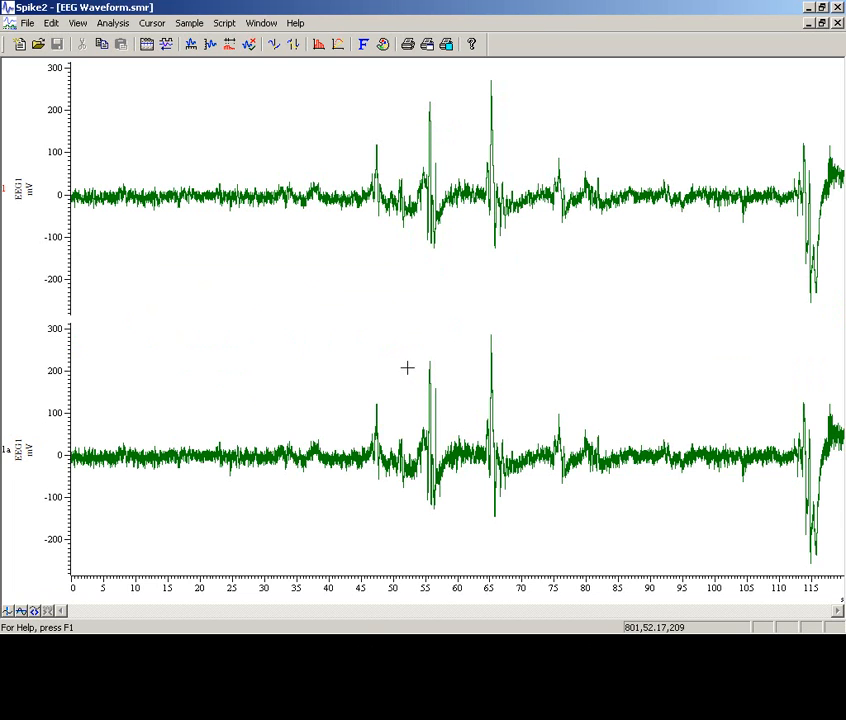
# Add a Down sample process to the duplicate channel 1a using one point in 10 and apply it.
pyautogui.rightClick(407, 404)
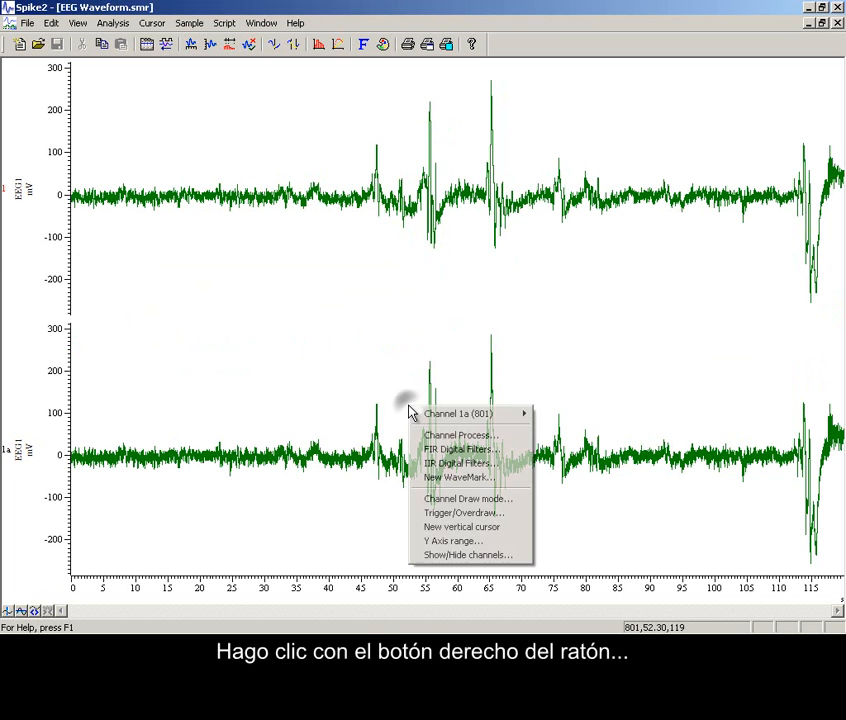
pyautogui.click(455, 437)
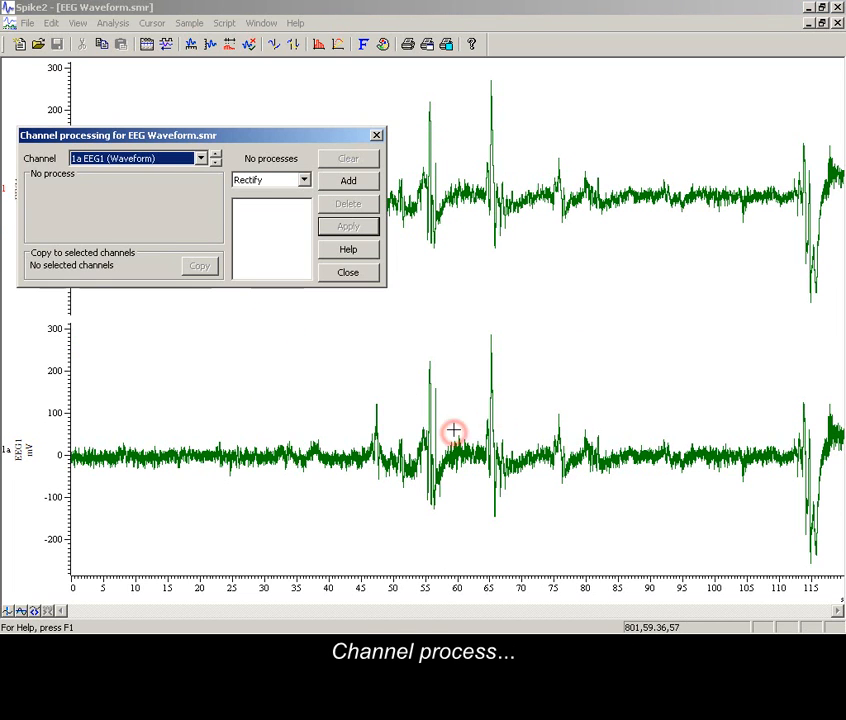
pyautogui.click(304, 182)
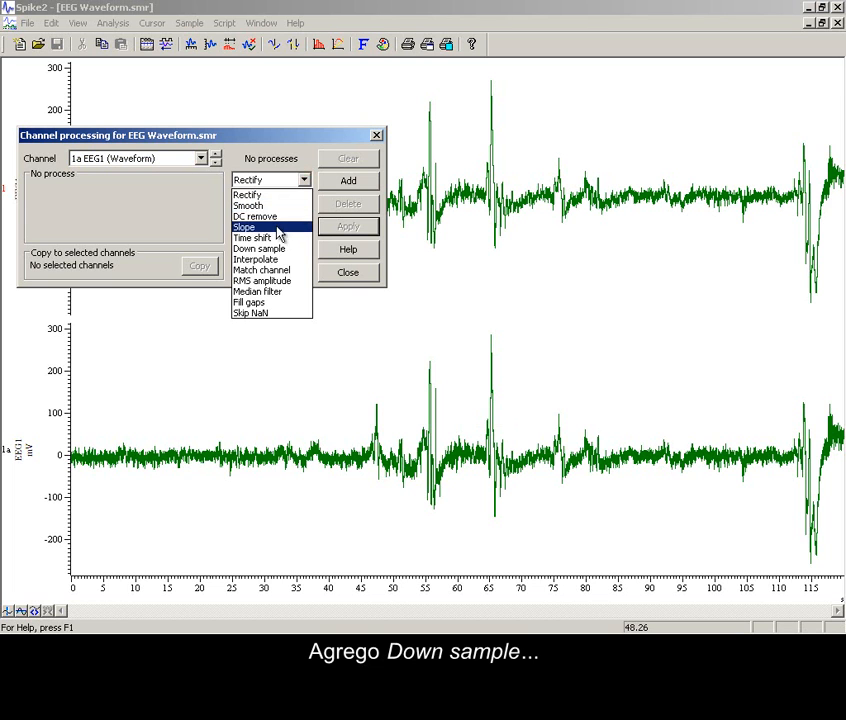
pyautogui.click(279, 248)
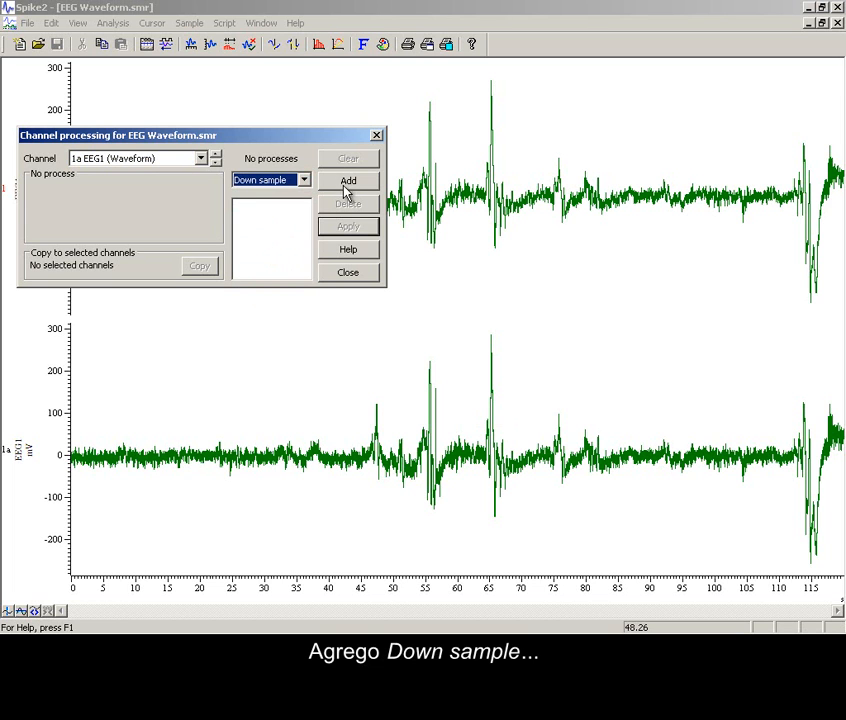
pyautogui.click(349, 181)
pyautogui.click(199, 189)
pyautogui.write('0')
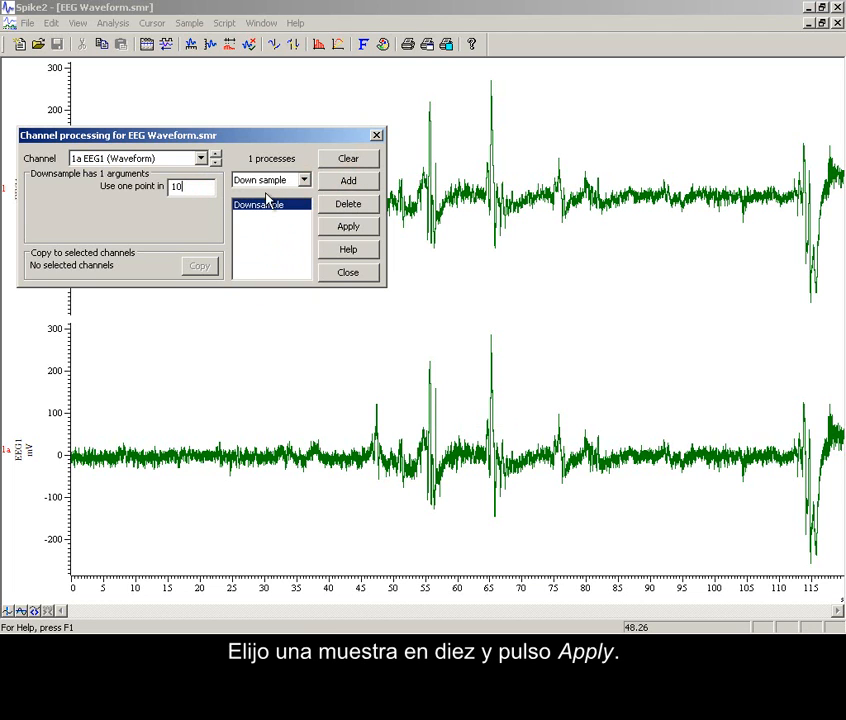
pyautogui.click(347, 227)
pyautogui.click(350, 275)
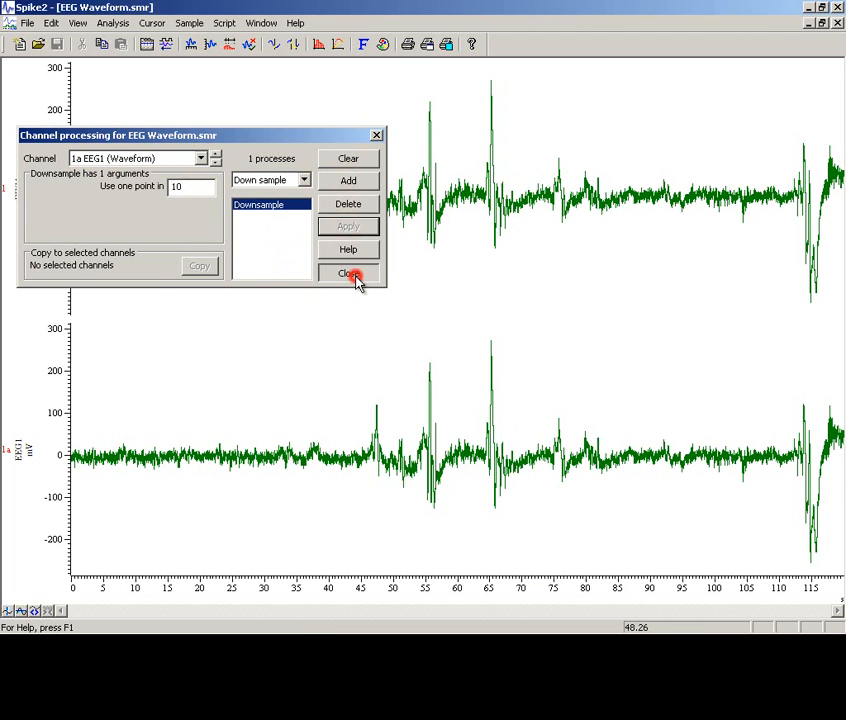
# Set the draw mode of channel 1a to Sonogram, with the Hanning window and a block size of 256.
pyautogui.rightClick(398, 418)
pyautogui.moveTo(421, 425)
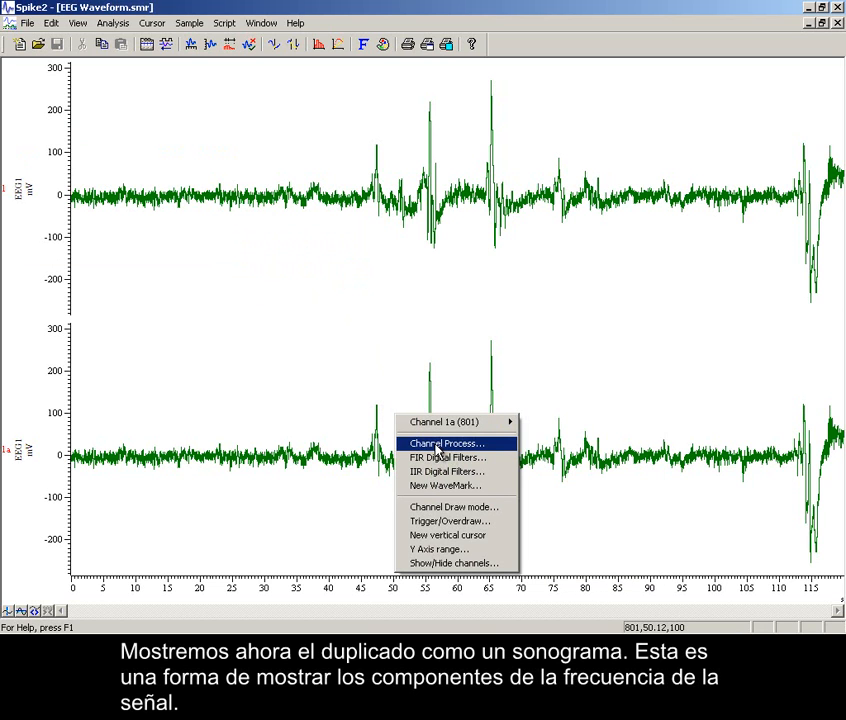
pyautogui.moveTo(484, 429)
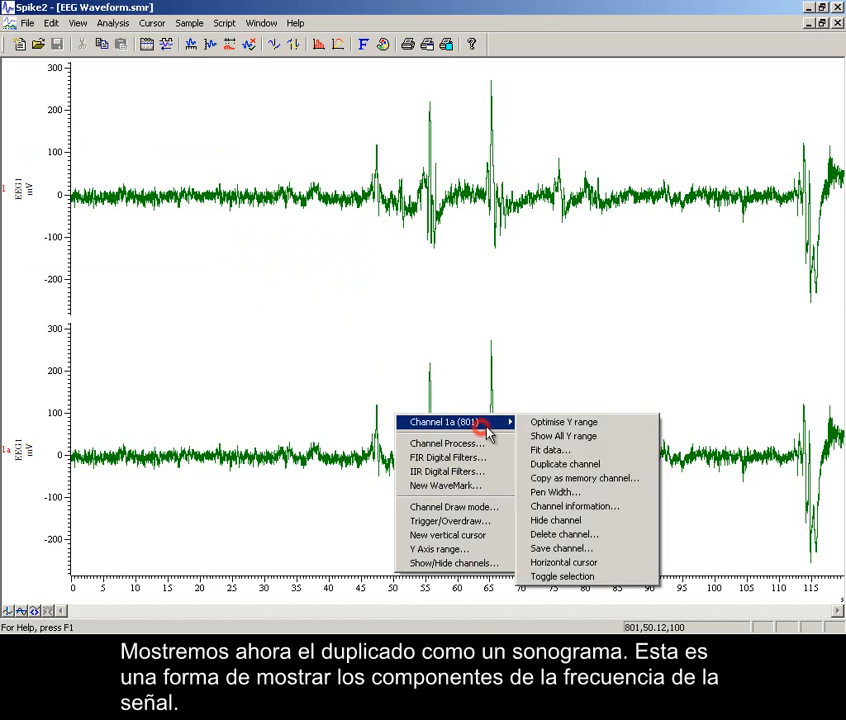
pyautogui.click(489, 511)
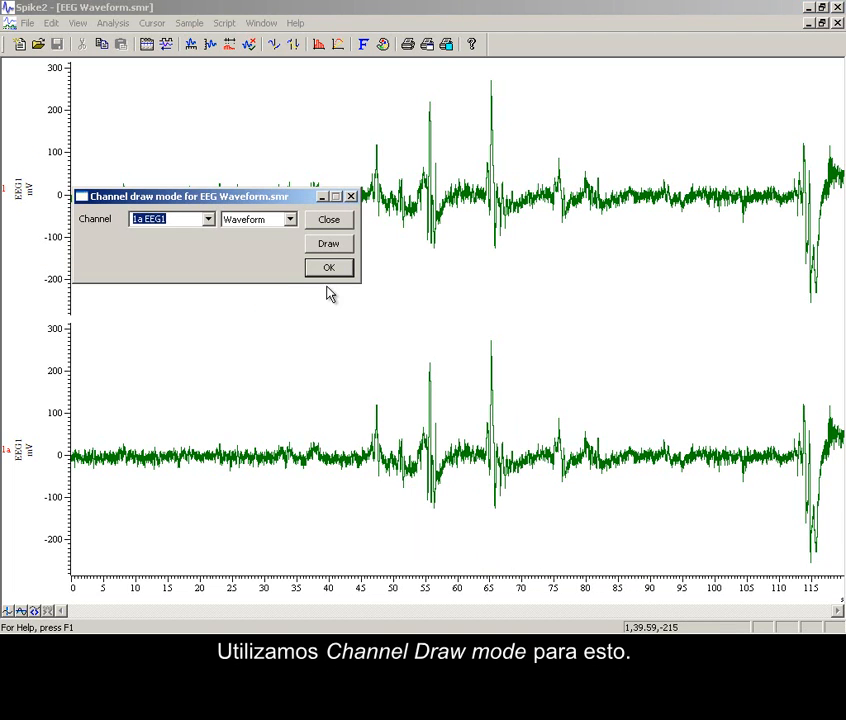
pyautogui.click(290, 220)
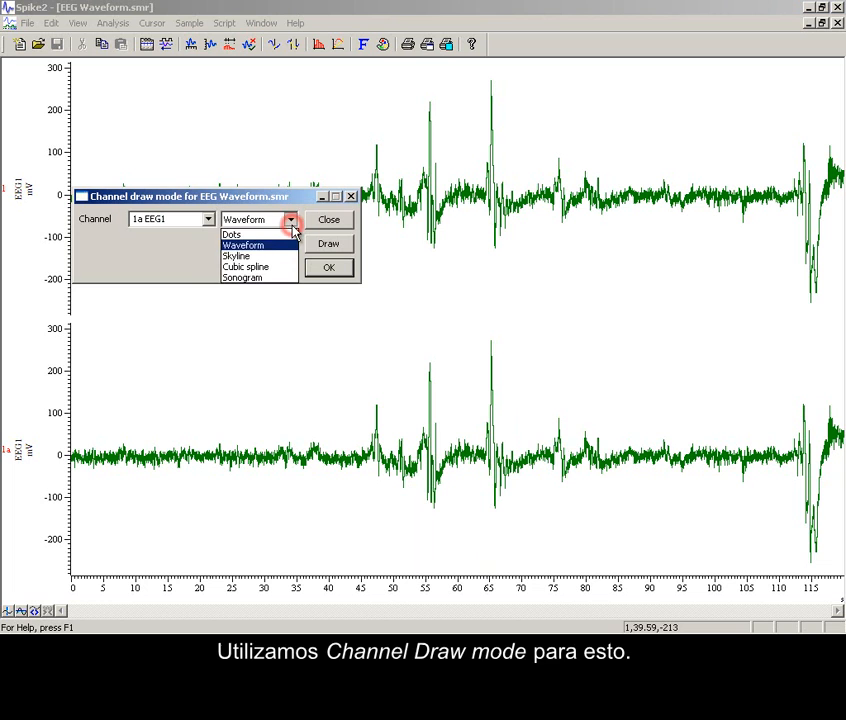
pyautogui.click(277, 280)
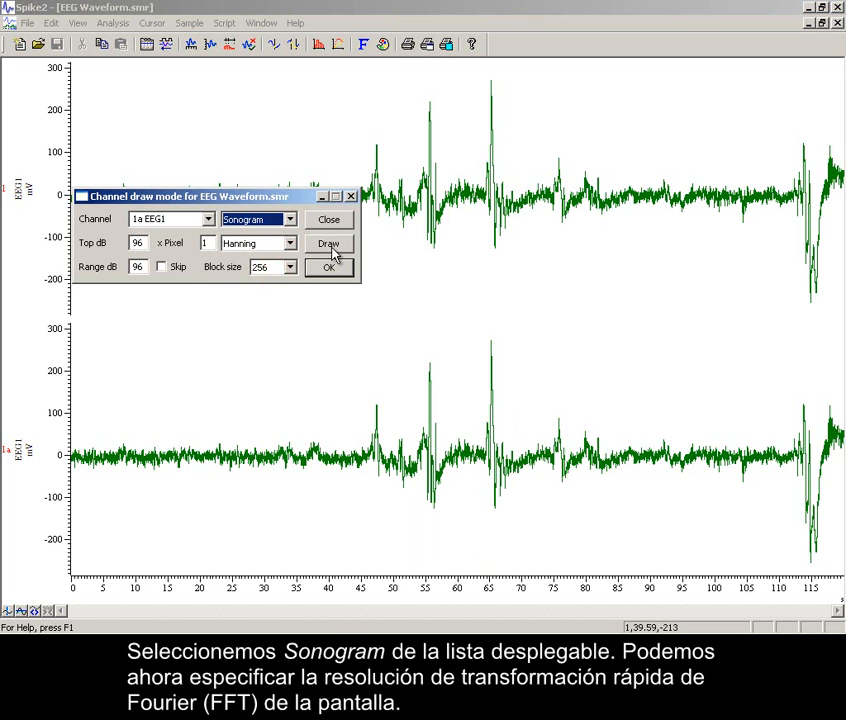
pyautogui.click(334, 247)
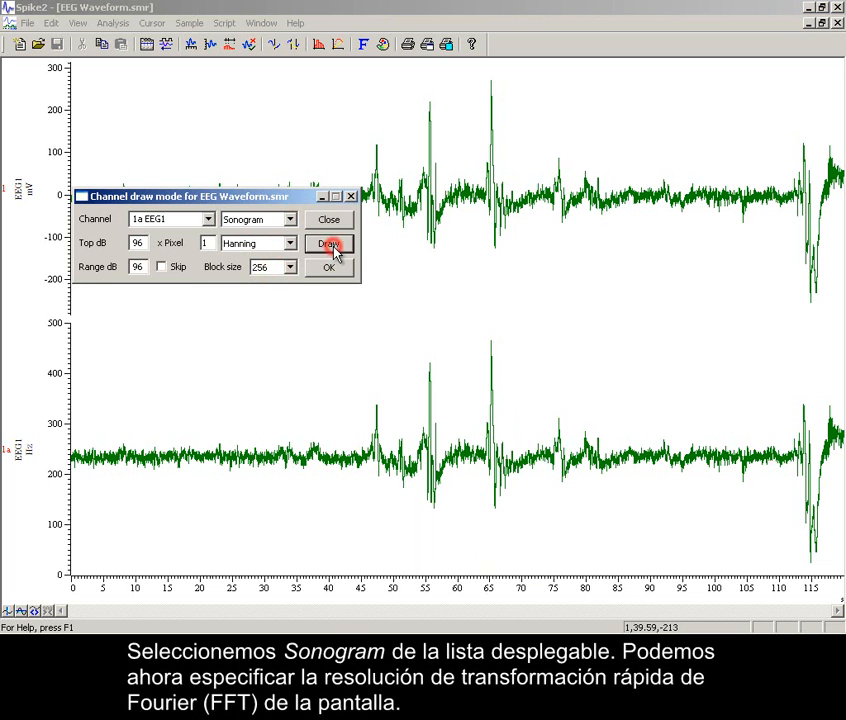
pyautogui.click(330, 269)
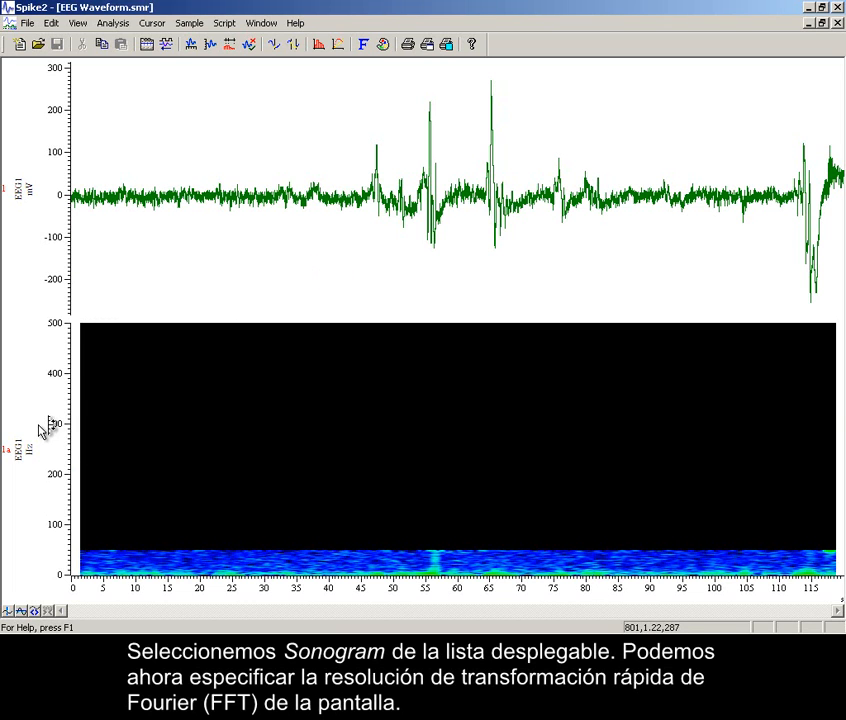
# Optimise the Y range of the channel 1a sonogram and zoom the time axis to about 46 to 69 seconds.
pyautogui.doubleClick(62, 424)
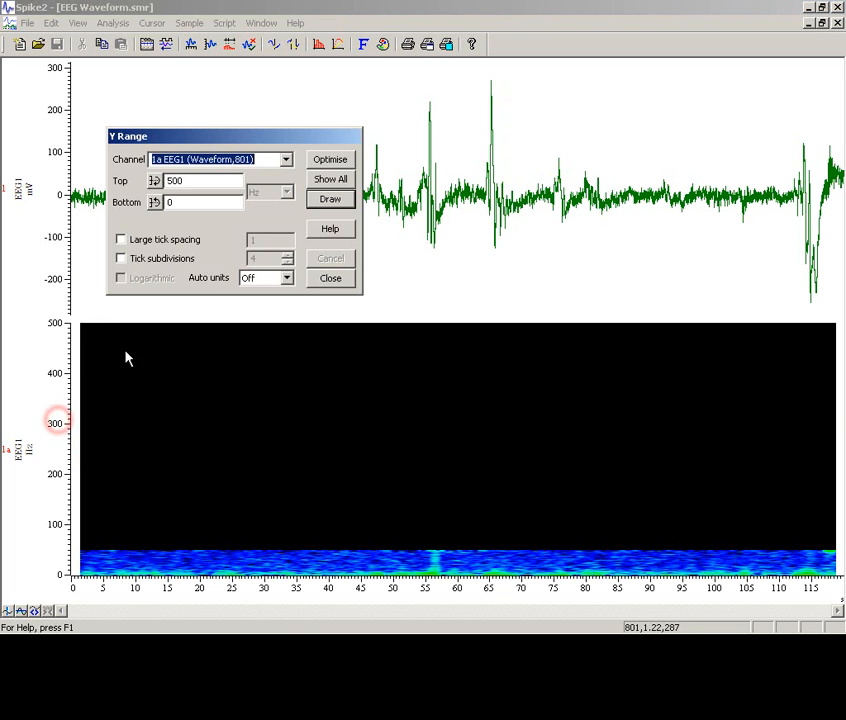
pyautogui.click(338, 162)
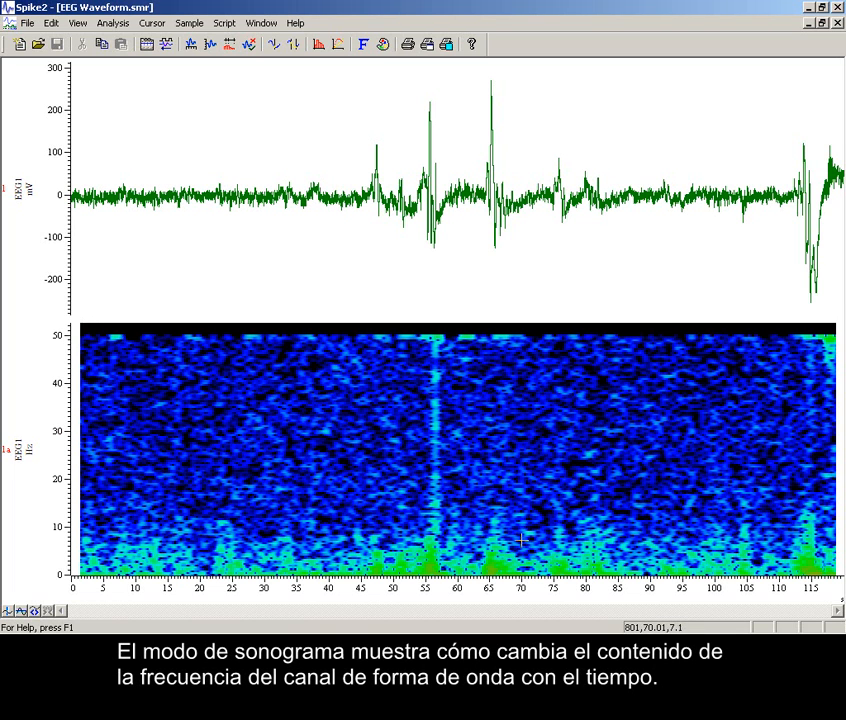
pyautogui.moveTo(363, 155); pyautogui.dragTo(518, 157)
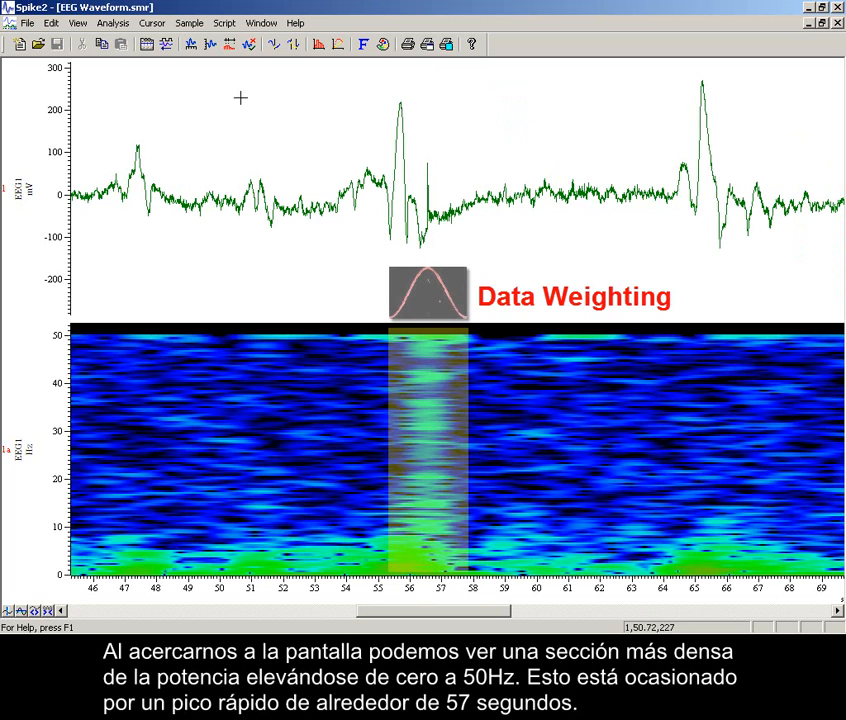
# Create a new virtual channel and move its settings dialog fully into view.
pyautogui.click(110, 28)
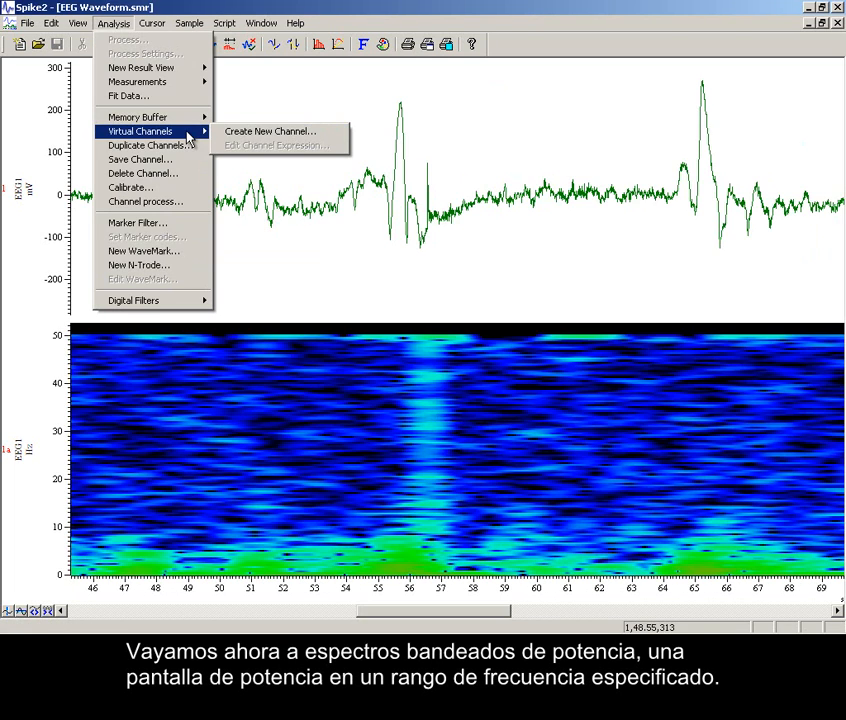
pyautogui.click(232, 131)
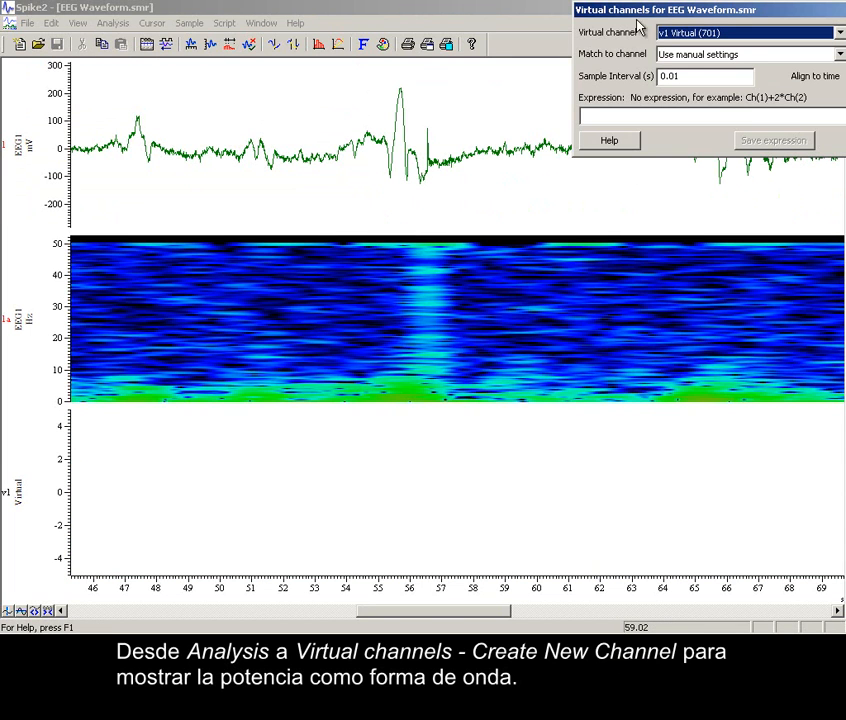
pyautogui.moveTo(670, 12); pyautogui.dragTo(500, 183)
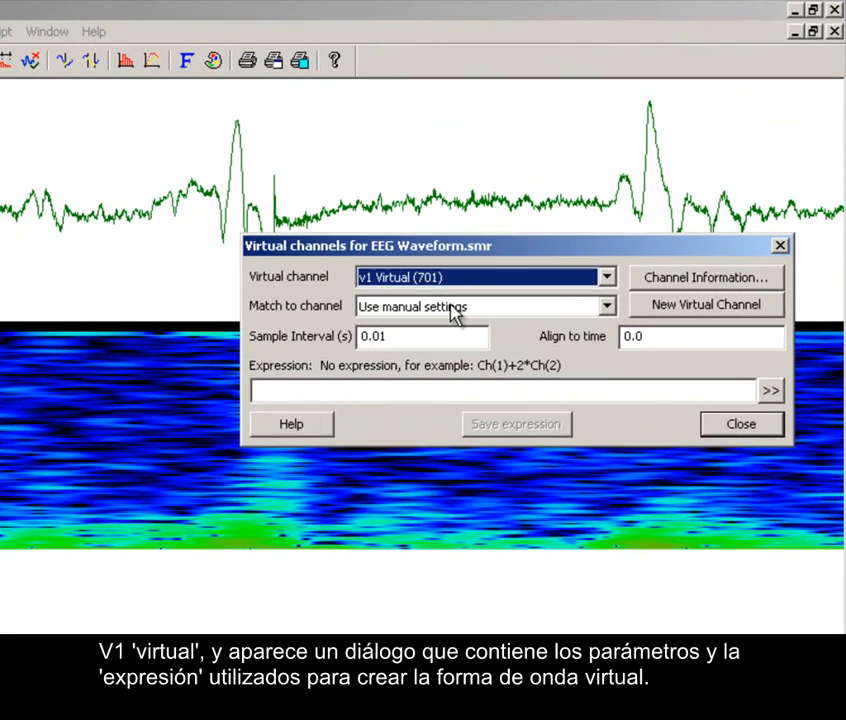
# Keep manual settings for matching the virtual channel v1 and set its sample interval to 1/4 s.
pyautogui.click(557, 224)
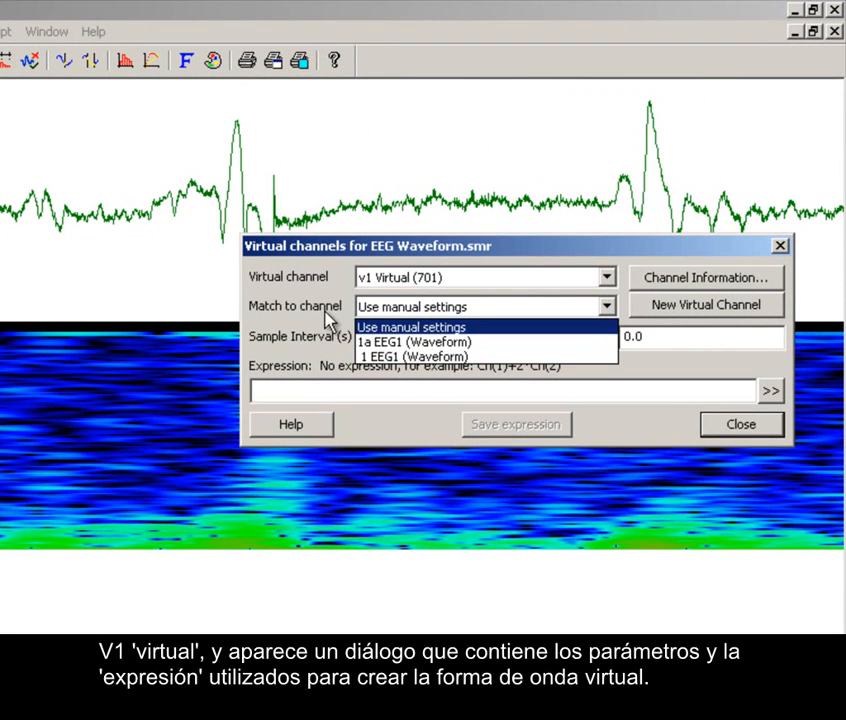
pyautogui.click(385, 326)
pyautogui.moveTo(391, 336); pyautogui.dragTo(336, 355)
pyautogui.write('1/4')
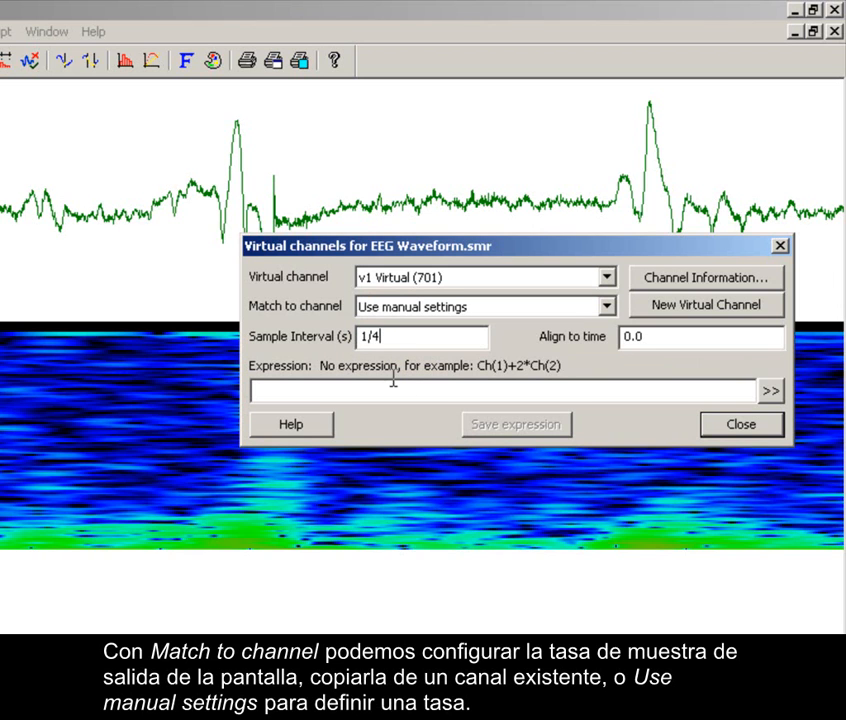
# Build the expression for virtual channel v1 from the Power in band spectral function, using 1 EEG1 (Waveform) as input.
pyautogui.click(375, 389)
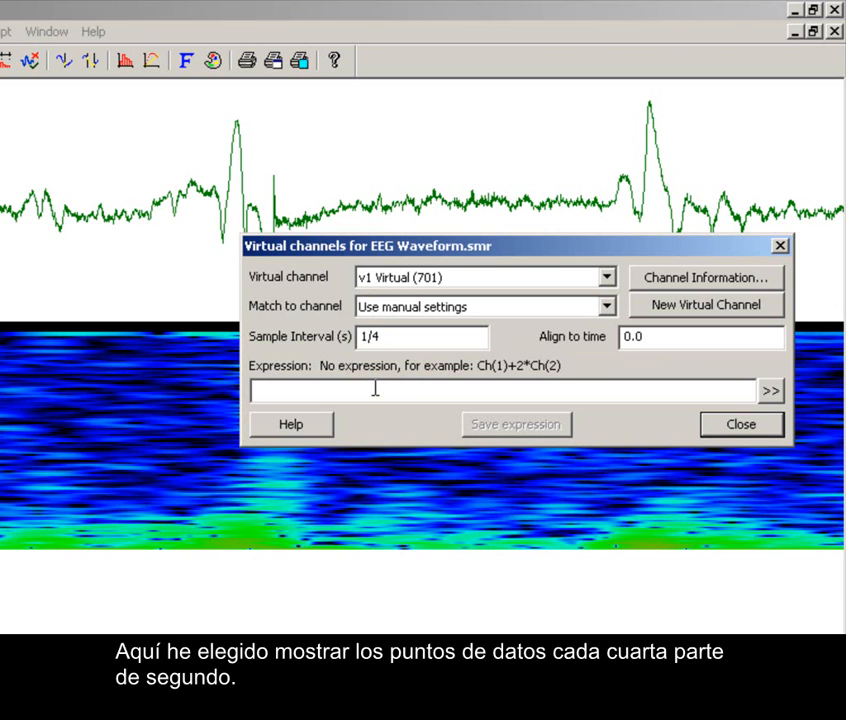
pyautogui.click(770, 391)
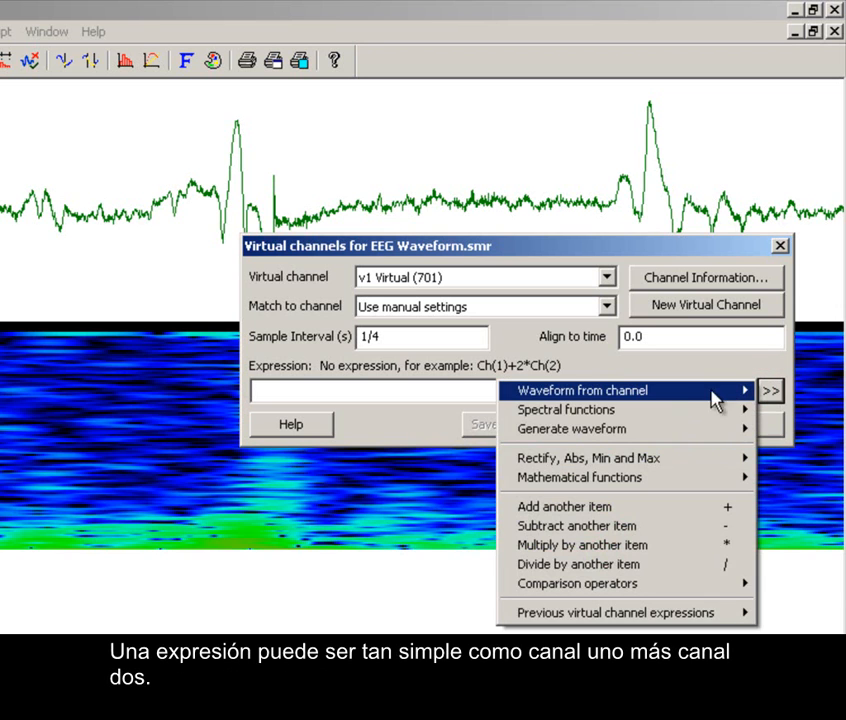
pyautogui.moveTo(665, 415)
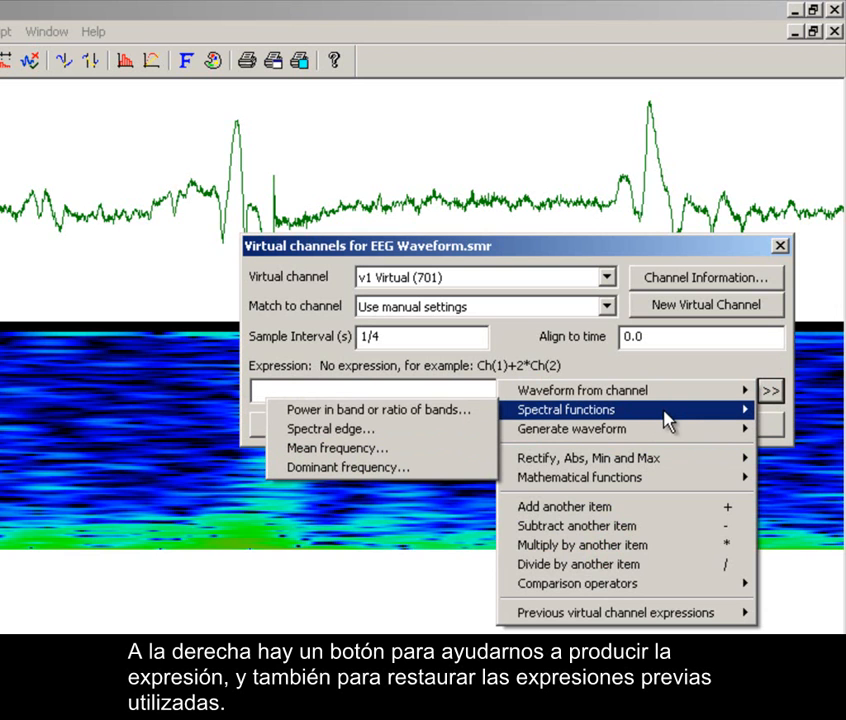
pyautogui.click(469, 414)
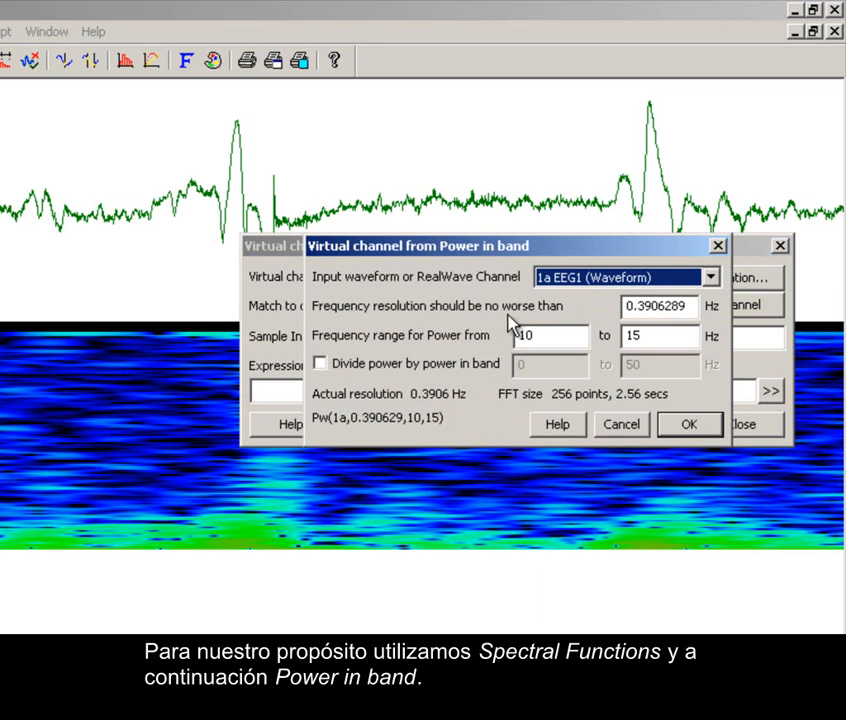
pyautogui.click(576, 279)
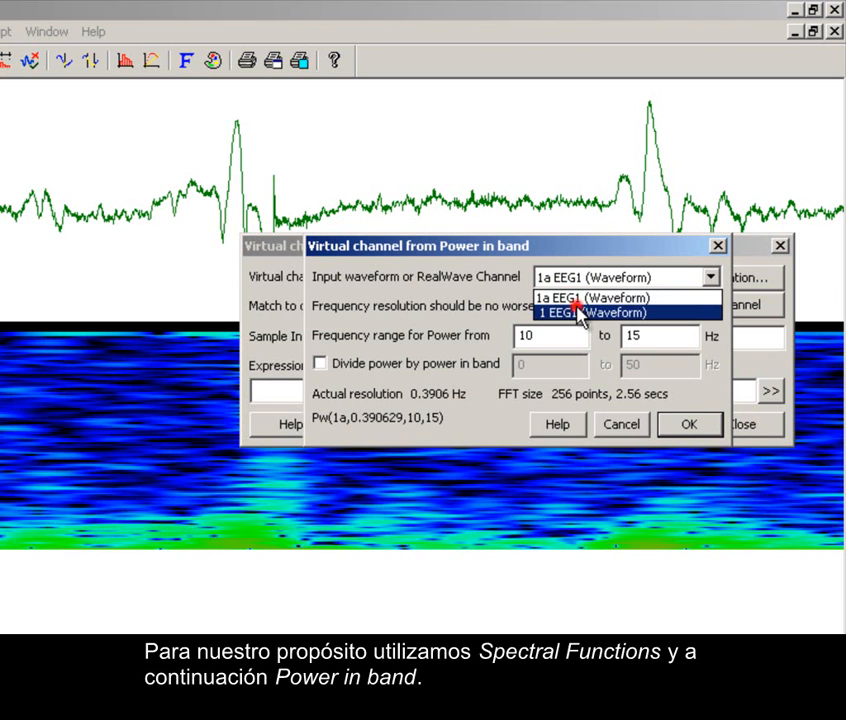
pyautogui.click(580, 313)
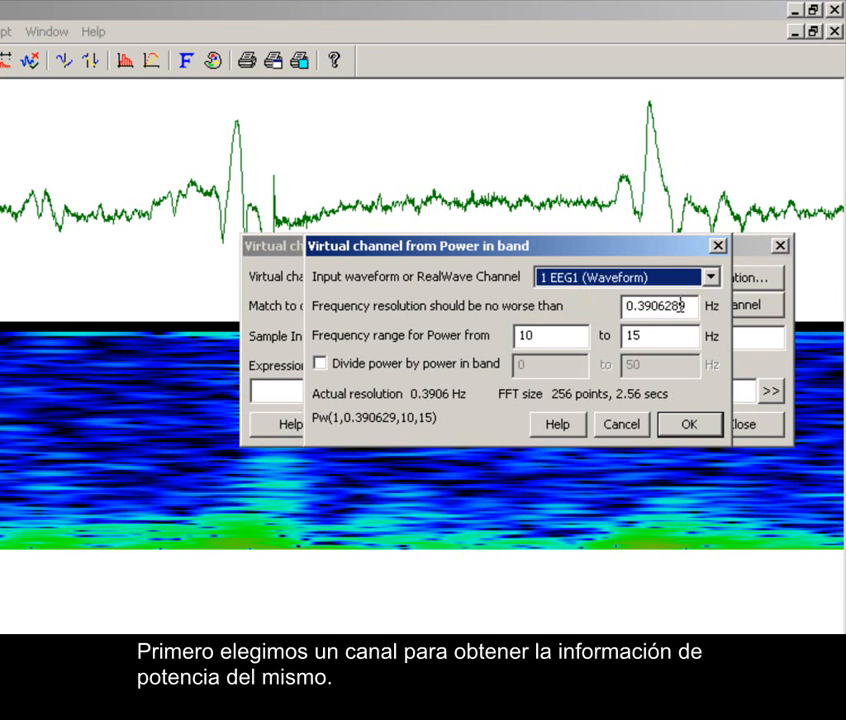
# Set the power frequency range from 0 to 8 Hz, without dividing by another band, and accept the expression.
pyautogui.moveTo(688, 306); pyautogui.dragTo(520, 338)
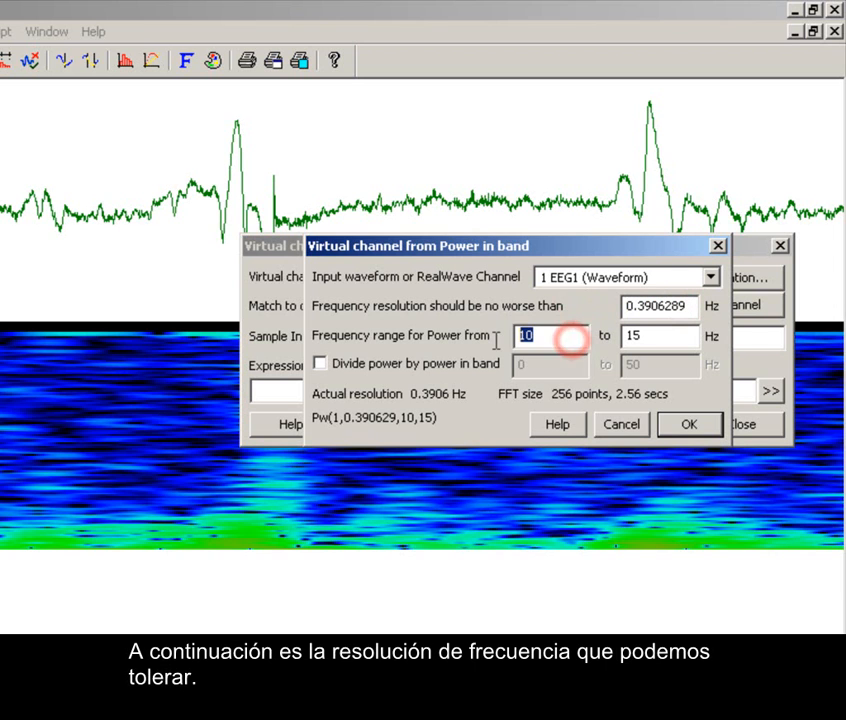
pyautogui.write('0')
pyautogui.doubleClick(656, 337)
pyautogui.write('8')
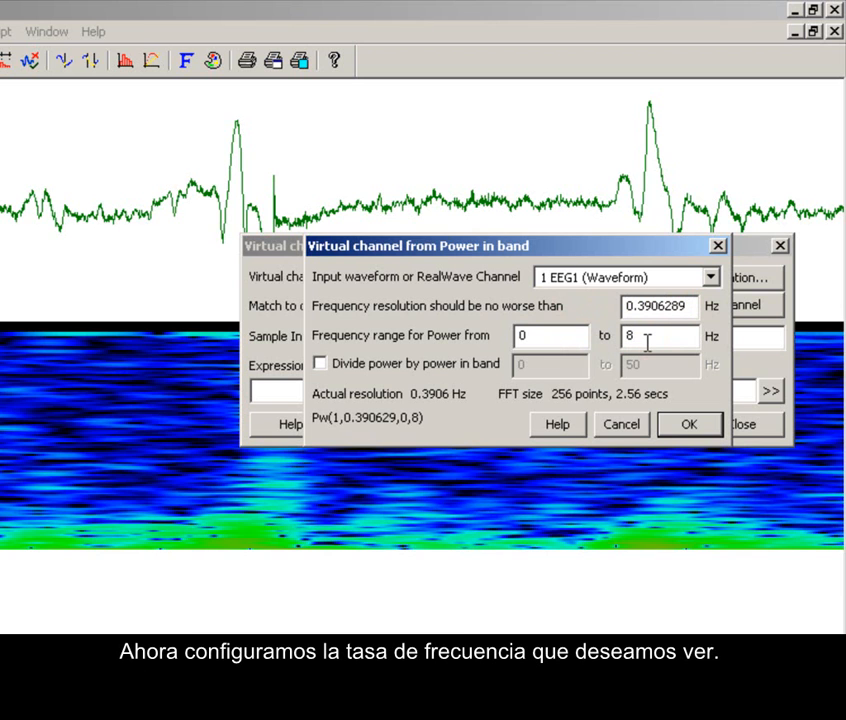
pyautogui.click(320, 363)
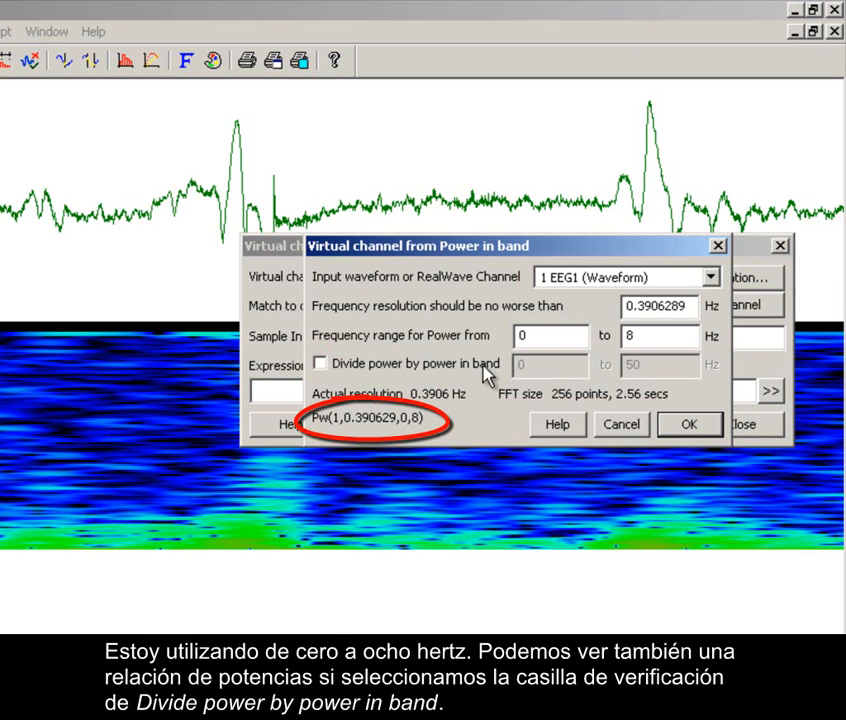
pyautogui.click(684, 426)
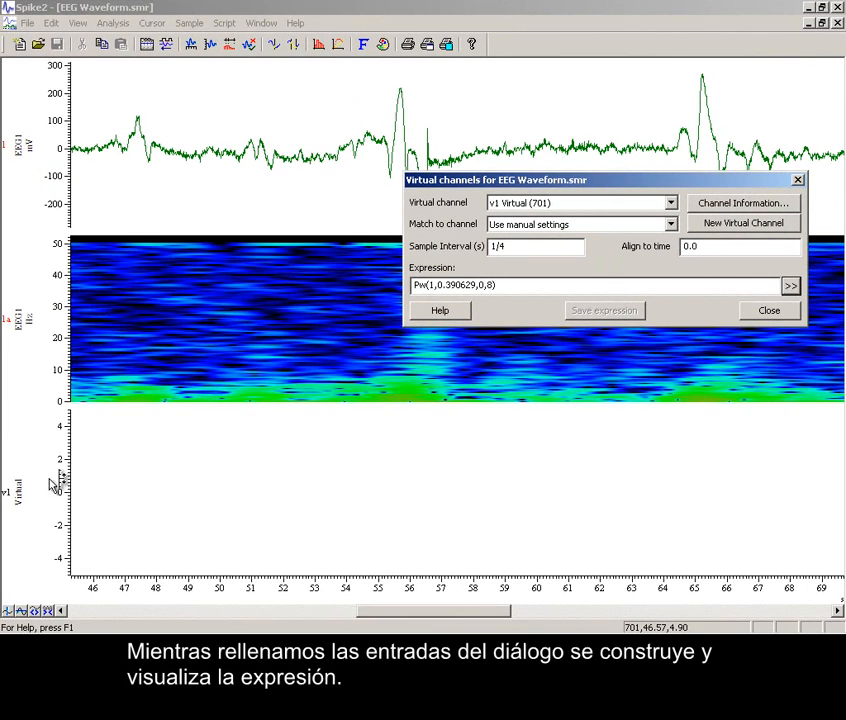
# Optimise the Y range of virtual channel v1, close its settings and widen the time axis to about 32 to 83 seconds.
pyautogui.doubleClick(64, 459)
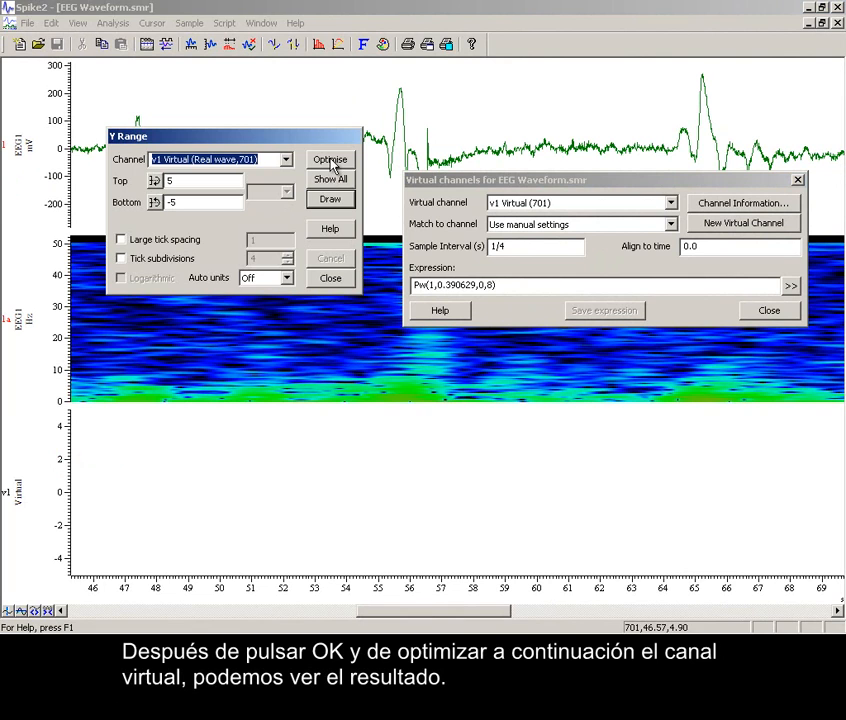
pyautogui.click(333, 163)
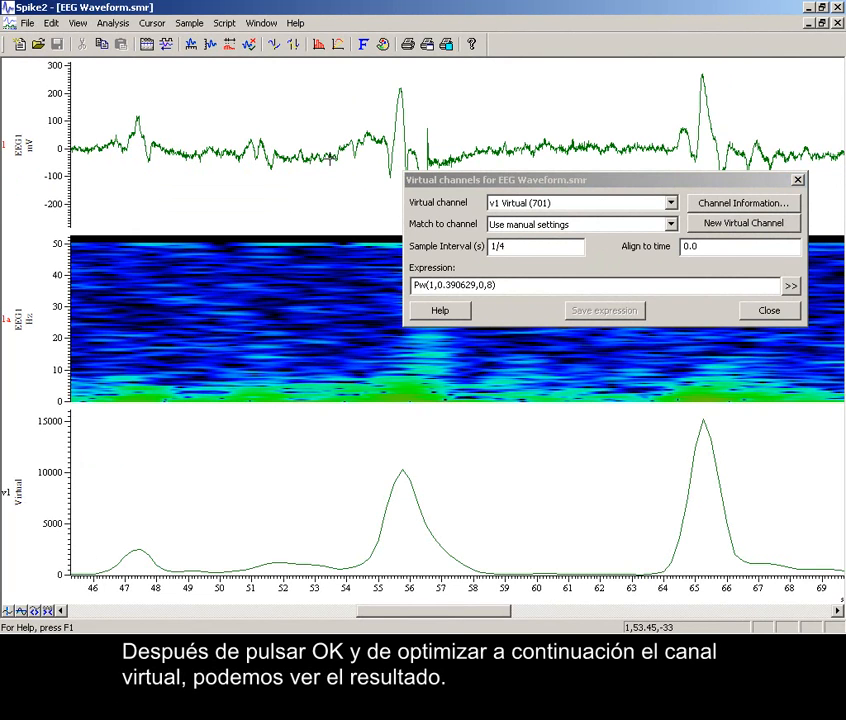
pyautogui.click(766, 314)
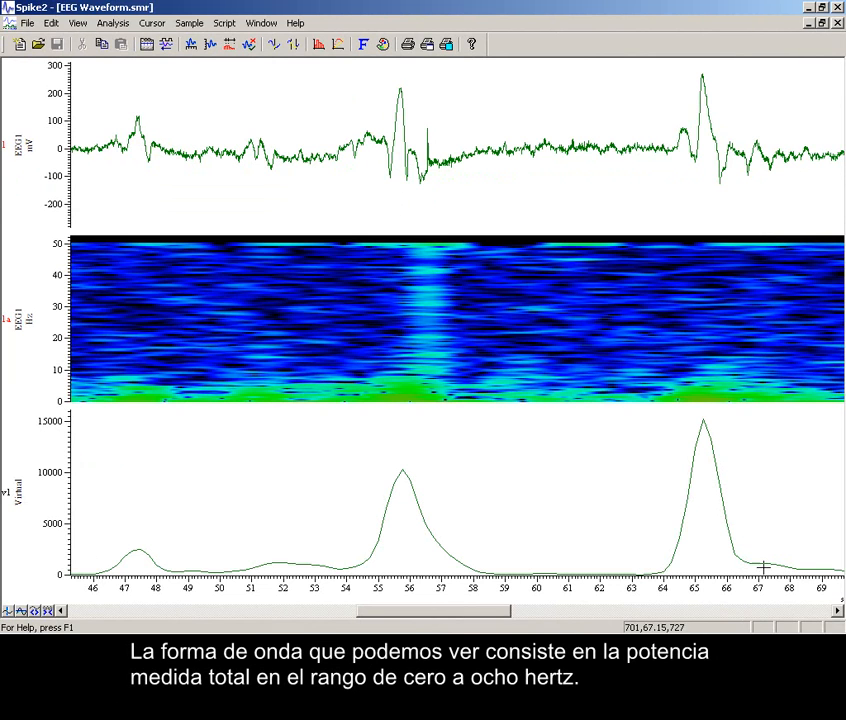
pyautogui.moveTo(786, 592); pyautogui.dragTo(617, 600)
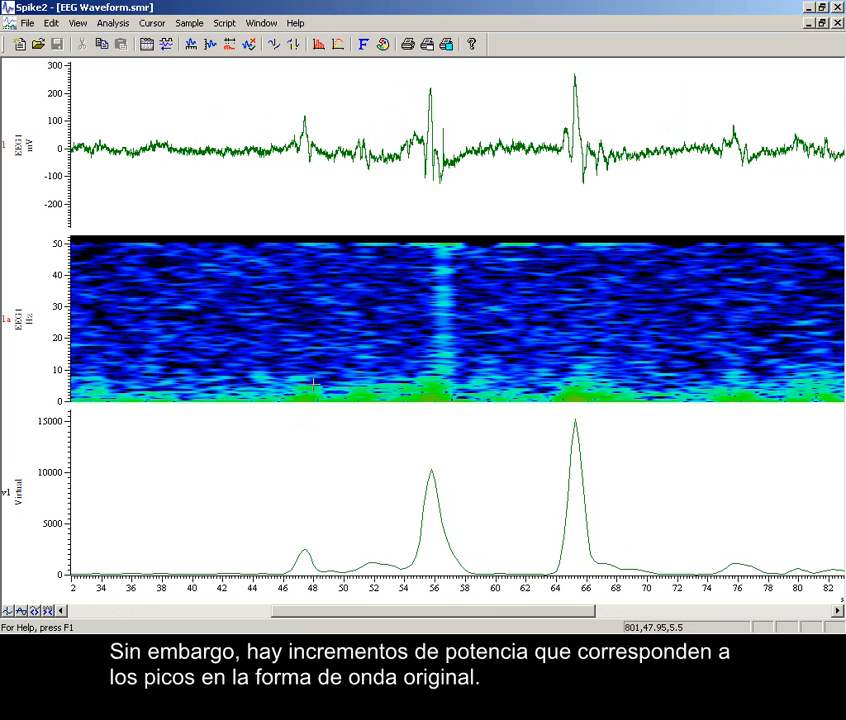
# Show the Script bar, run the FFT script and move its Start cursor to about 64 s, just before the second large peak.
pyautogui.rightClick(524, 53)
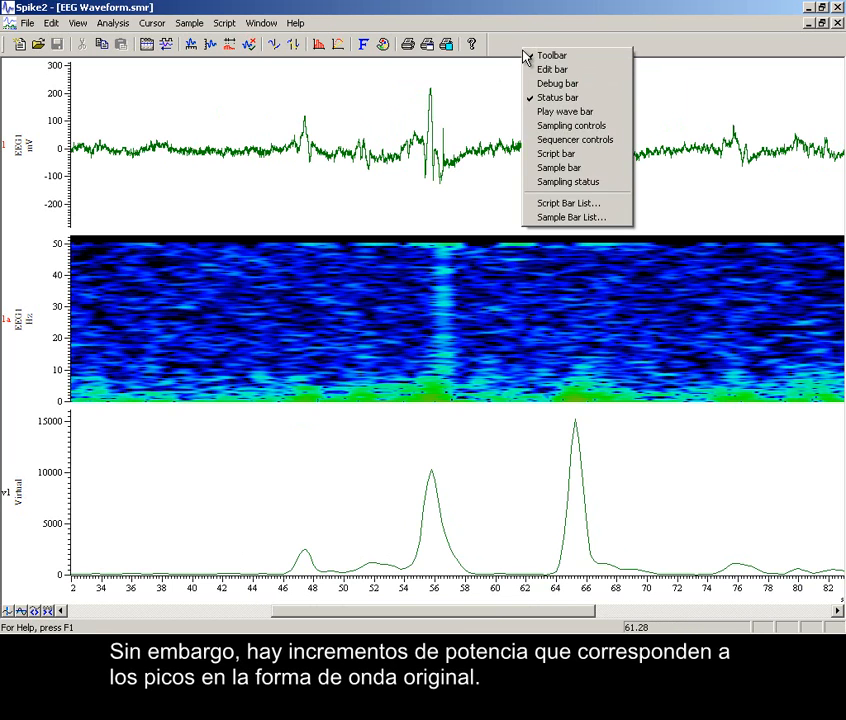
pyautogui.click(547, 155)
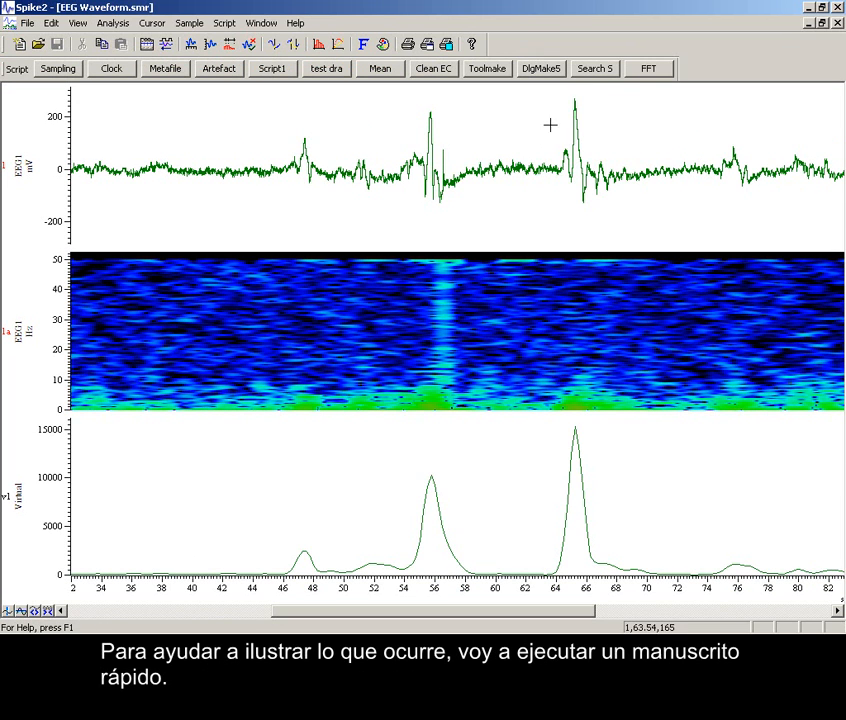
pyautogui.click(649, 70)
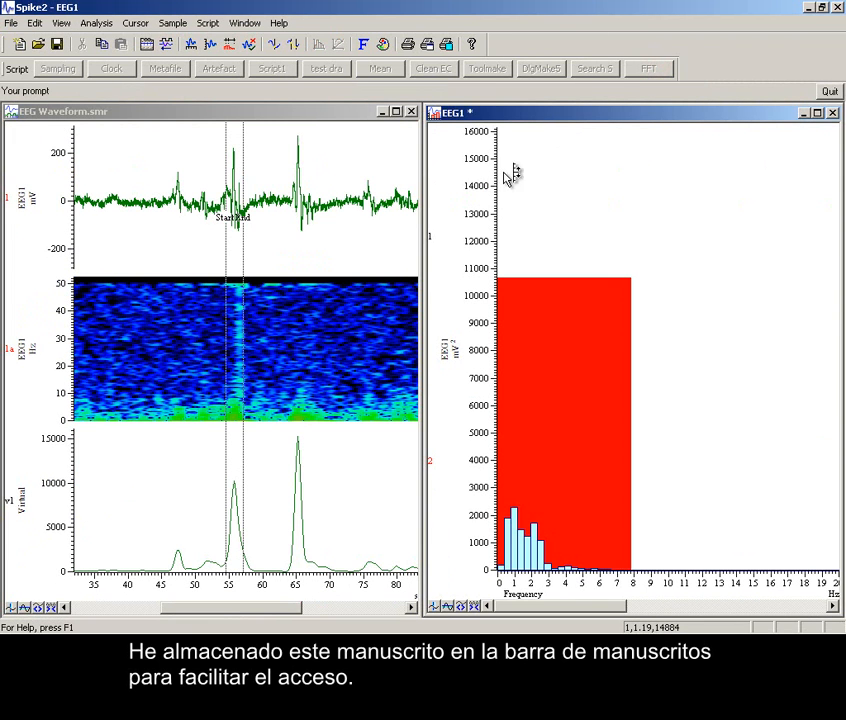
pyautogui.moveTo(225, 278); pyautogui.dragTo(288, 329)
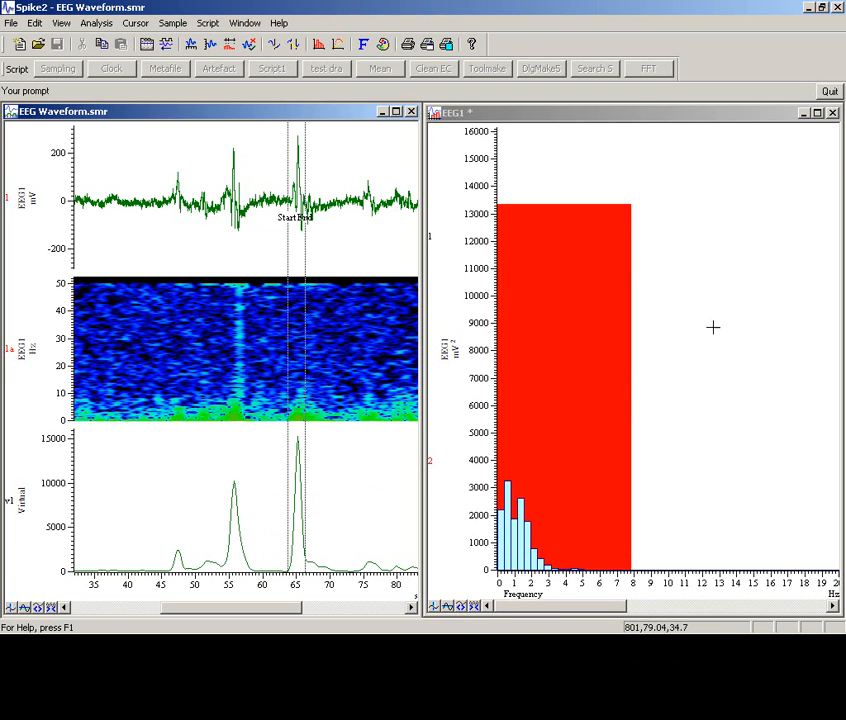
# Zoom the power spectrum's frequency axis around the 8 Hz limit and make its Y axis logarithmic to examine the boundary bin.
pyautogui.moveTo(602, 462); pyautogui.dragTo(675, 460)
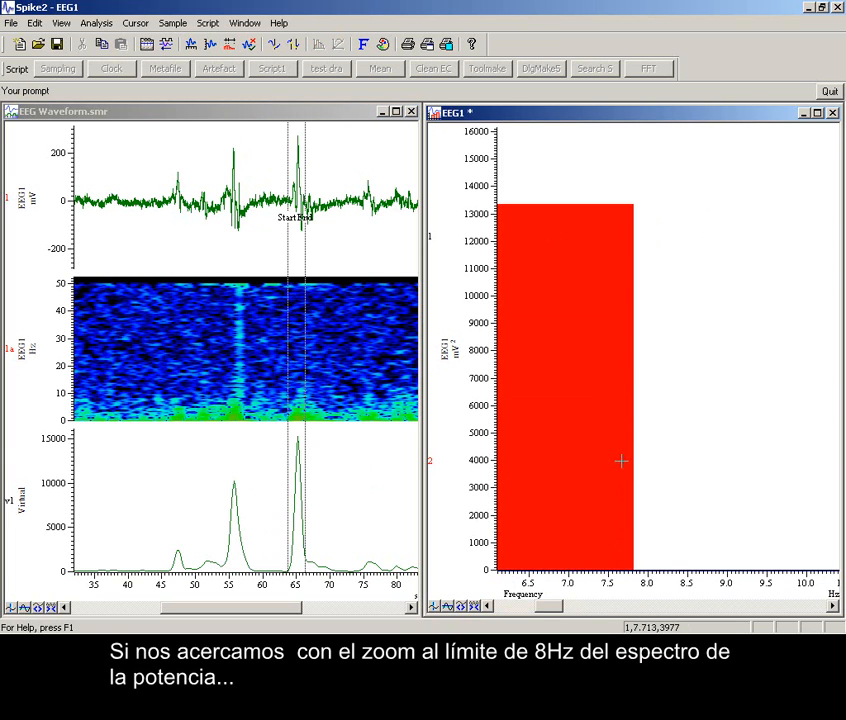
pyautogui.doubleClick(476, 456)
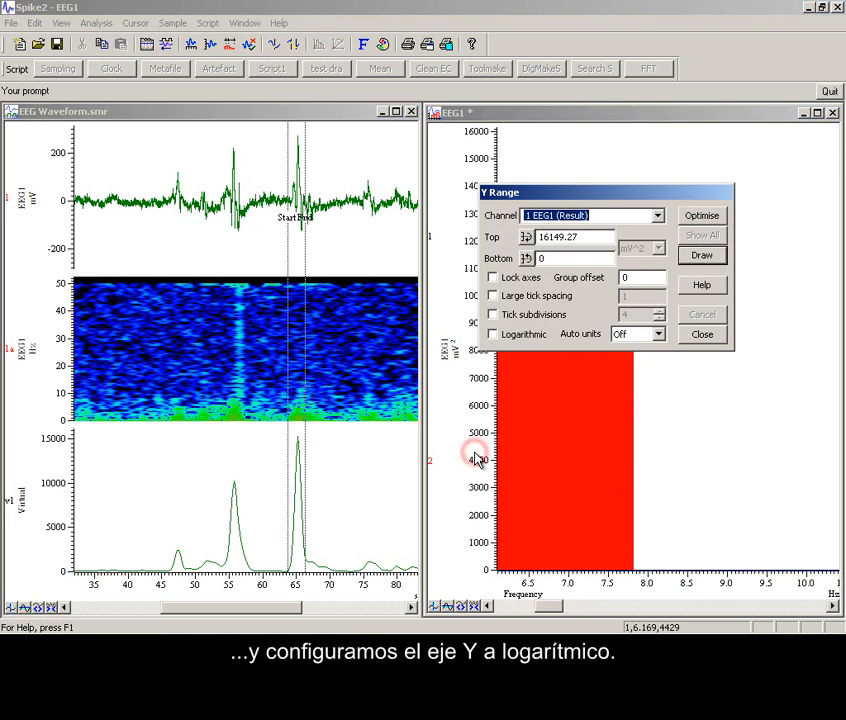
pyautogui.click(501, 338)
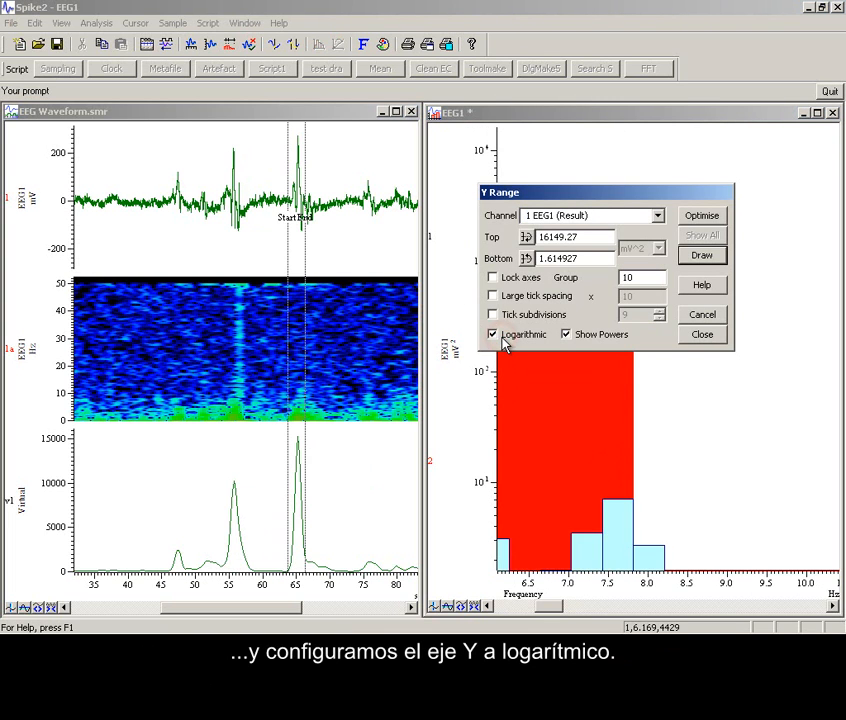
pyautogui.click(703, 336)
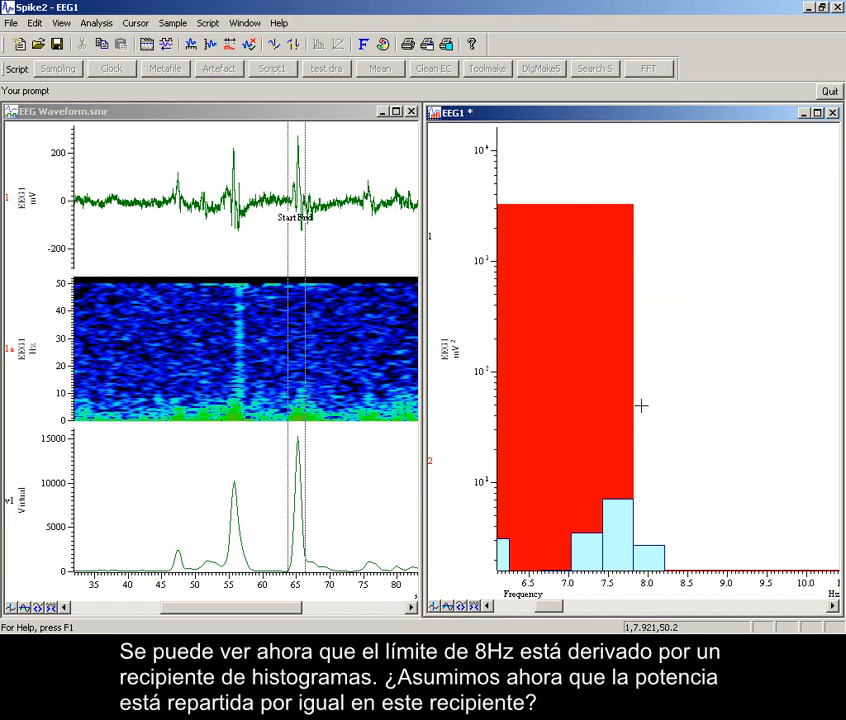
pyautogui.click(648, 518)
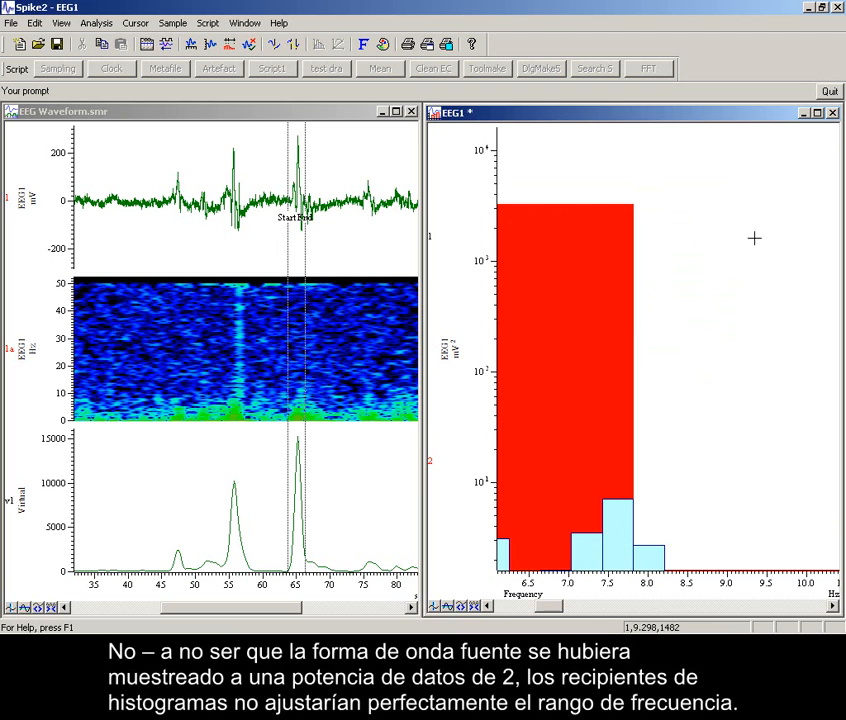
# Quit the FFT script, close the power spectrum window and maximise the EEG Waveform.smr window.
pyautogui.click(830, 92)
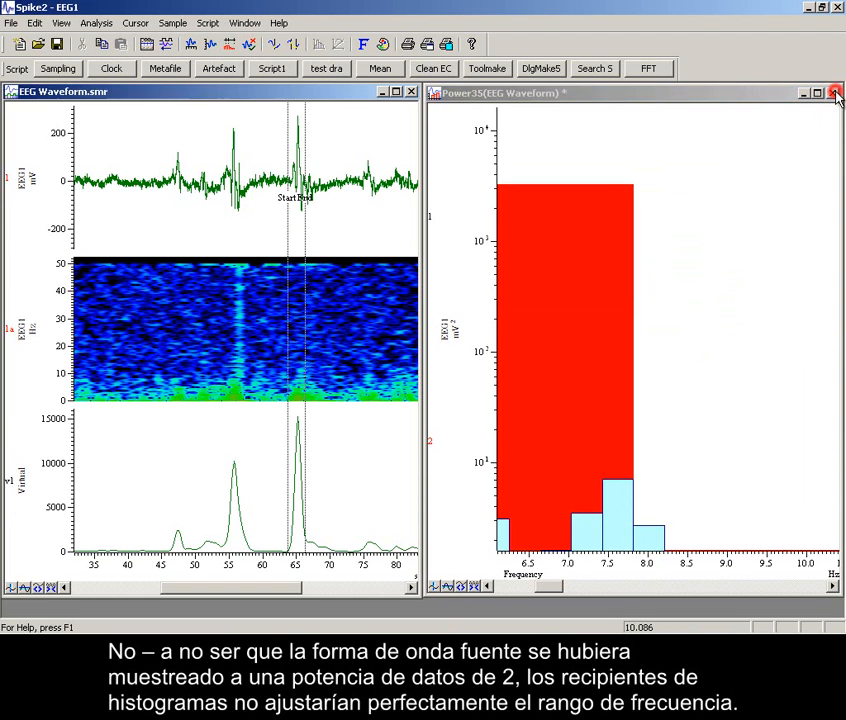
pyautogui.click(834, 92)
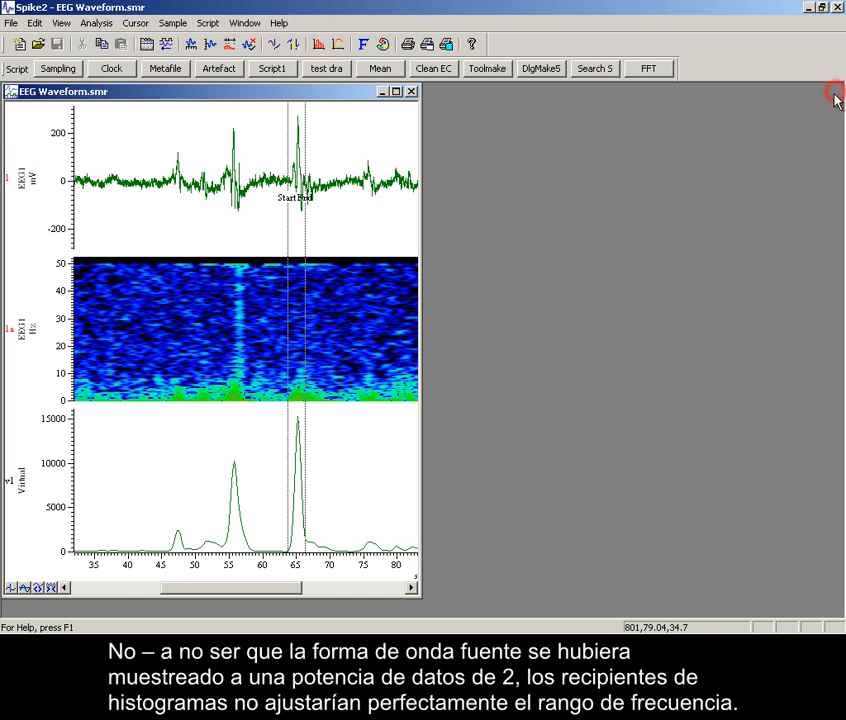
pyautogui.click(396, 92)
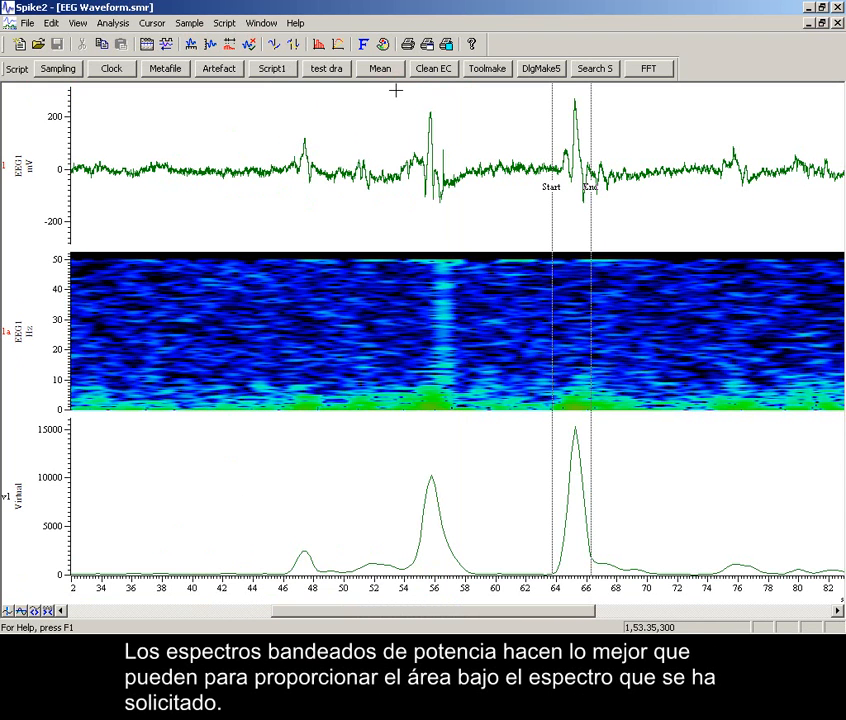
# Move the Start cursor to about 40 s and the End cursor to about 78.5 s.
pyautogui.moveTo(551, 225); pyautogui.dragTo(195, 248)
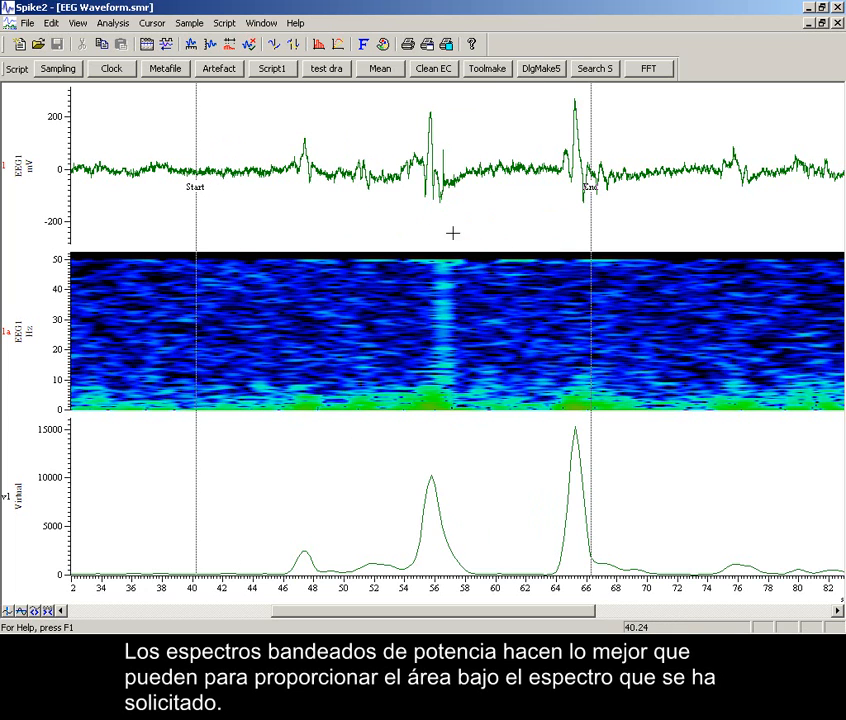
pyautogui.moveTo(592, 222); pyautogui.dragTo(777, 220)
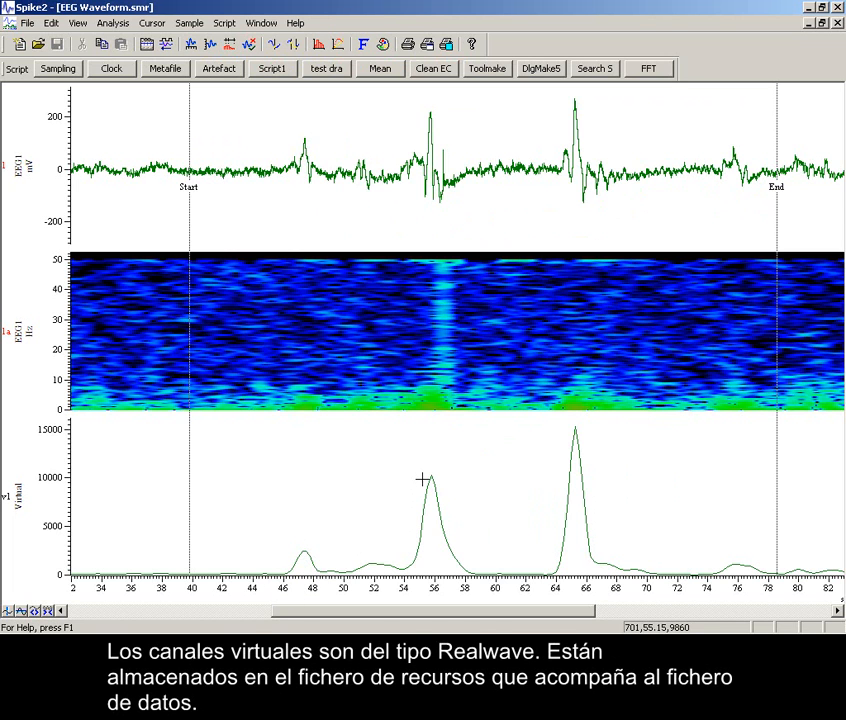
# Create a new memory buffer of type Event- for the EEG Waveform.smr data and open its import settings.
pyautogui.click(112, 24)
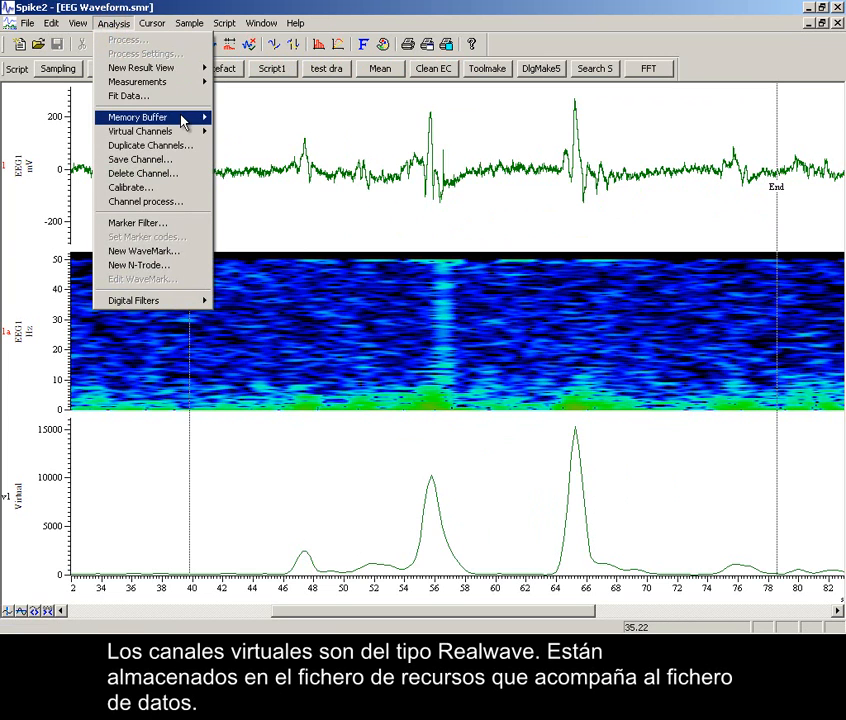
pyautogui.moveTo(184, 120)
pyautogui.click(241, 119)
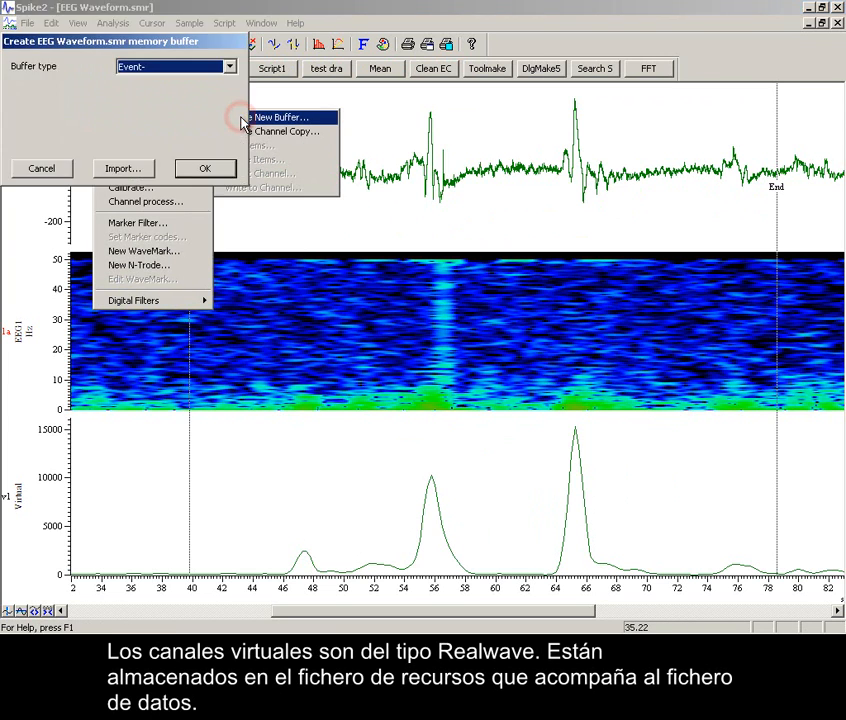
pyautogui.click(174, 69)
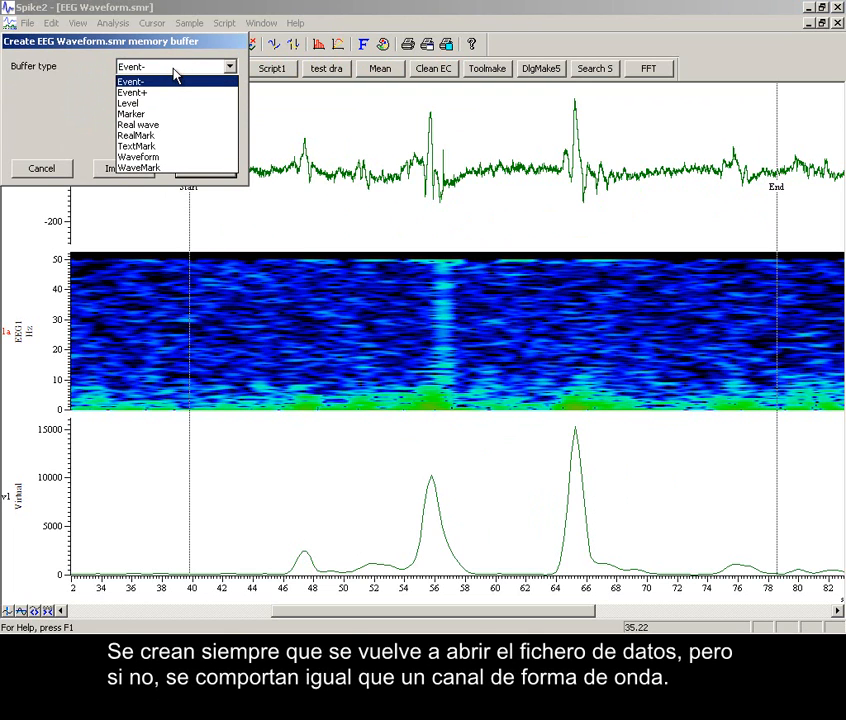
pyautogui.click(174, 70)
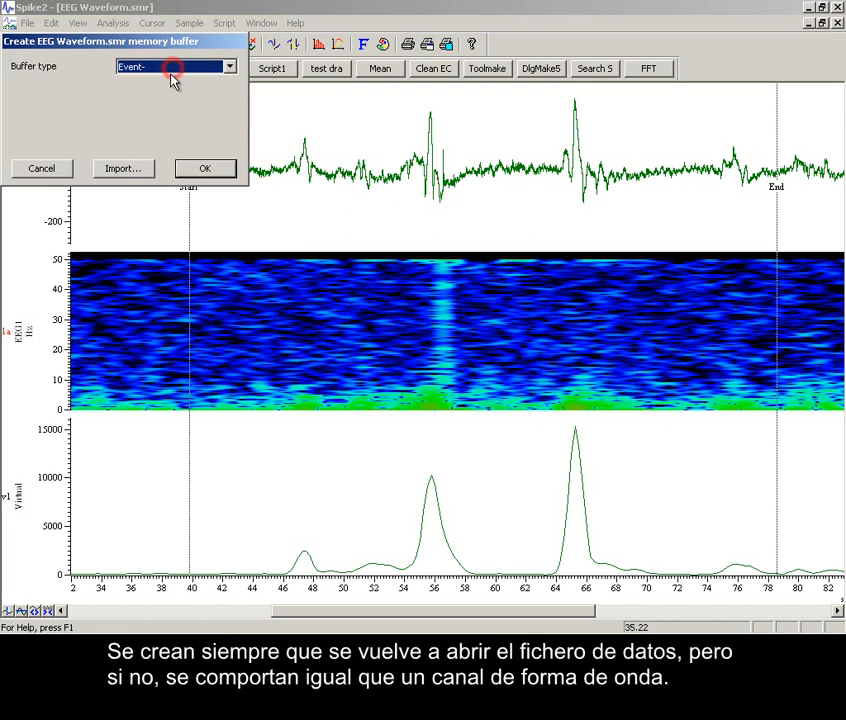
pyautogui.click(125, 169)
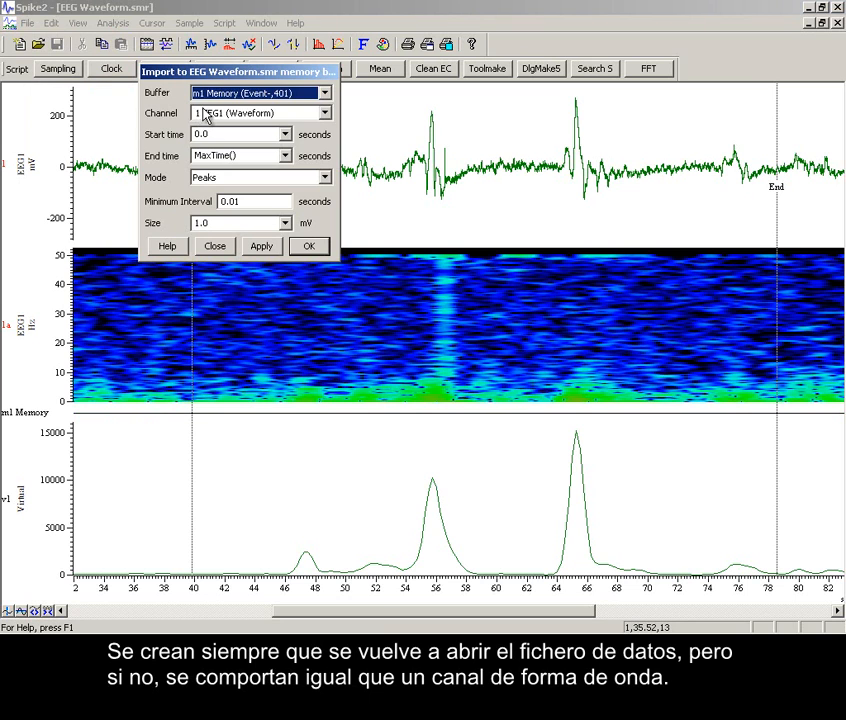
# Import events from v1 Virtual into the m1 memory buffer using Data rising through level, with a level that only the two large peaks cross.
pyautogui.click(208, 113)
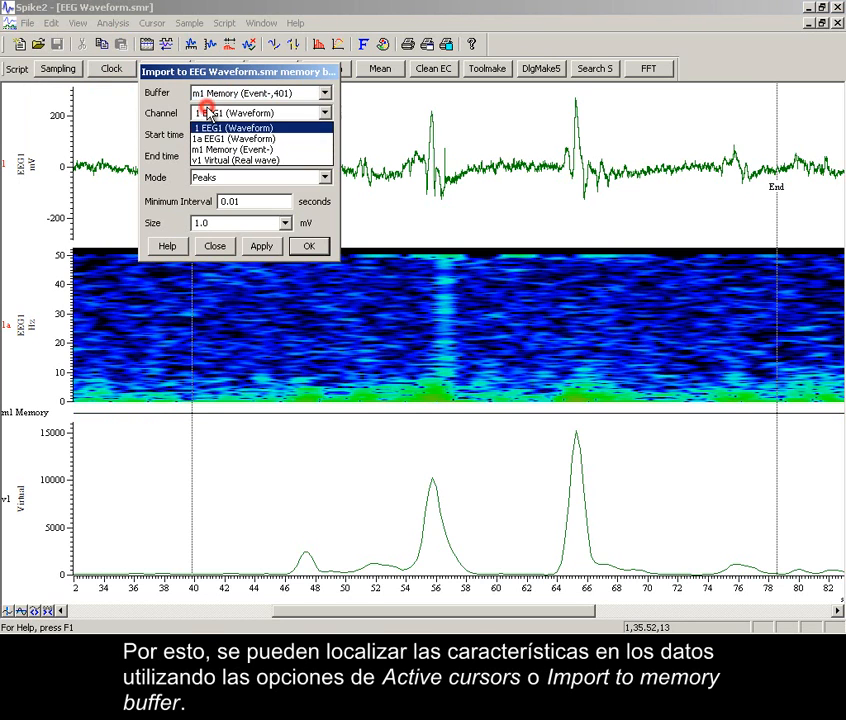
pyautogui.click(207, 159)
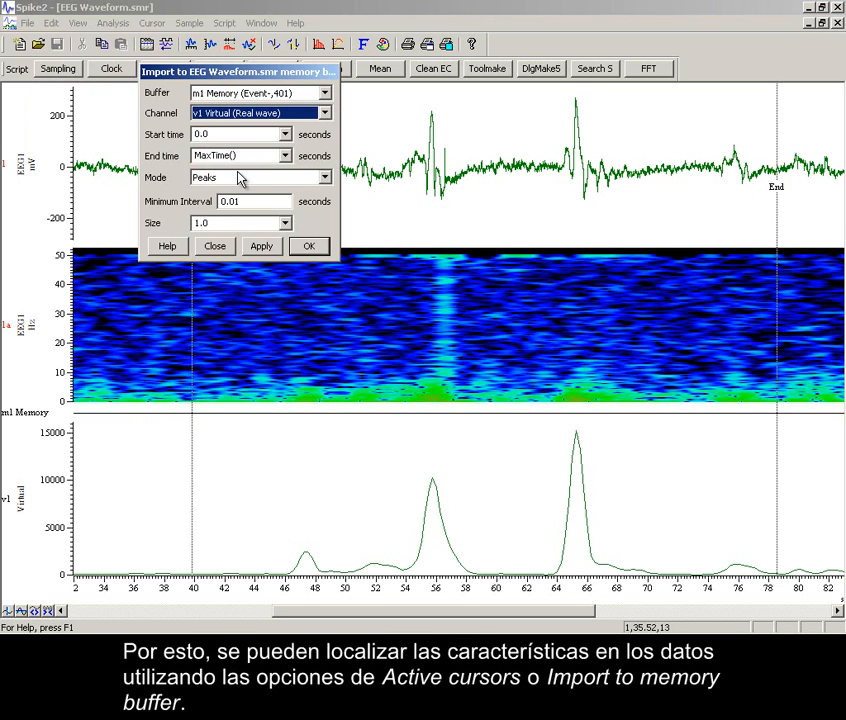
pyautogui.click(241, 177)
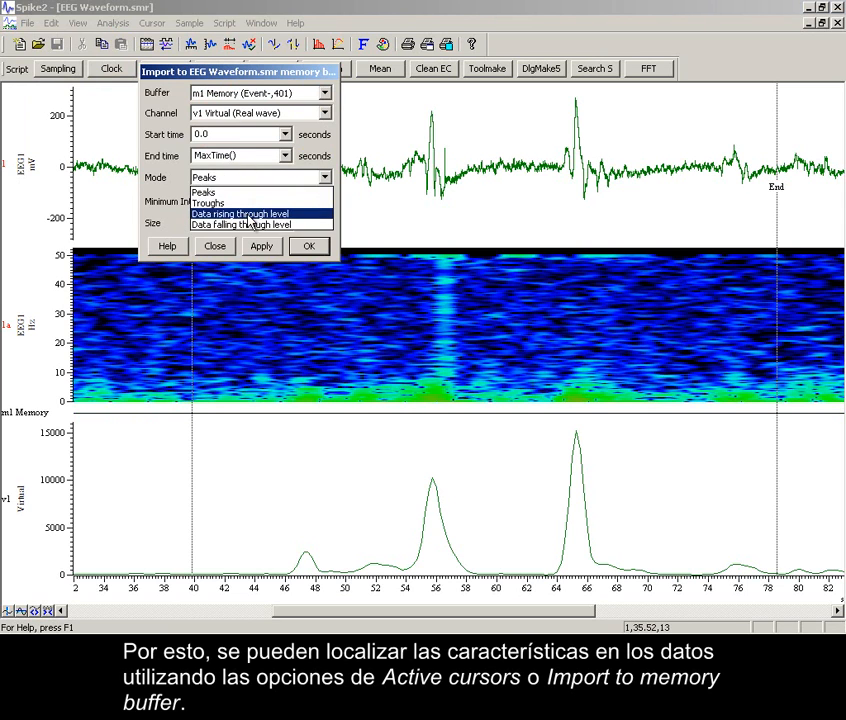
pyautogui.click(247, 213)
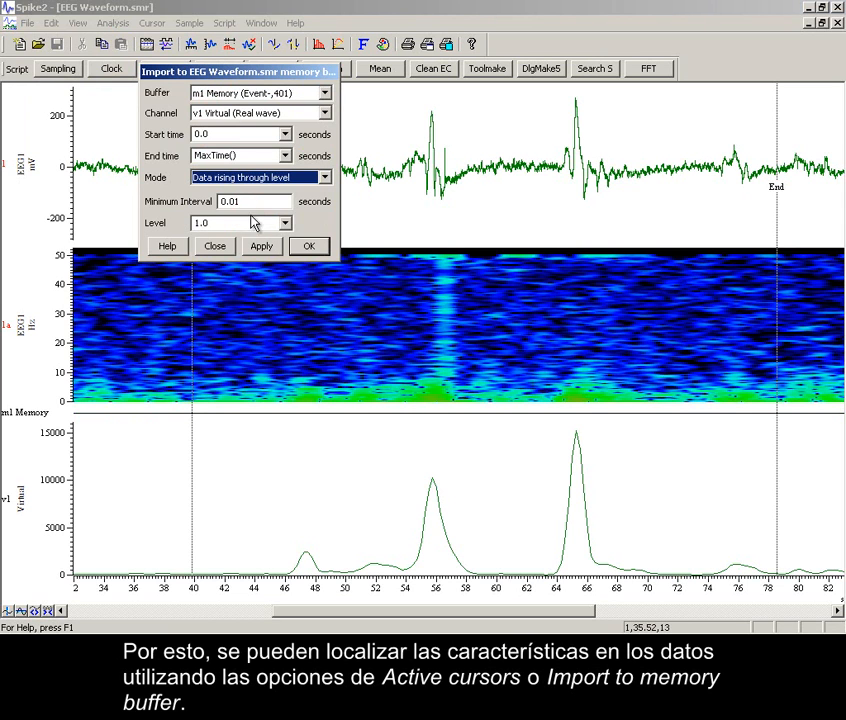
pyautogui.doubleClick(248, 222)
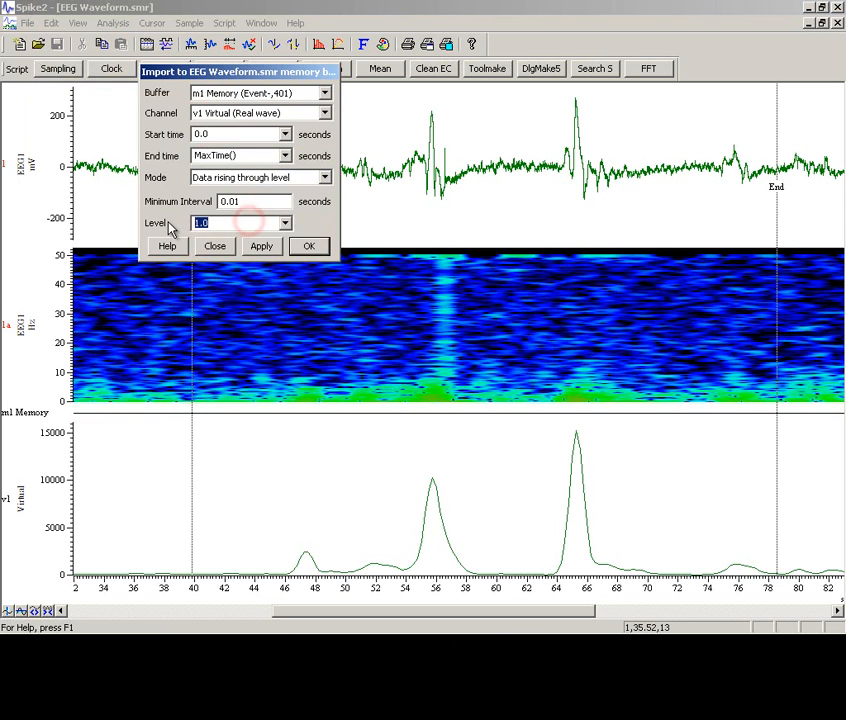
pyautogui.write('5000')
pyautogui.click(261, 247)
pyautogui.click(313, 247)
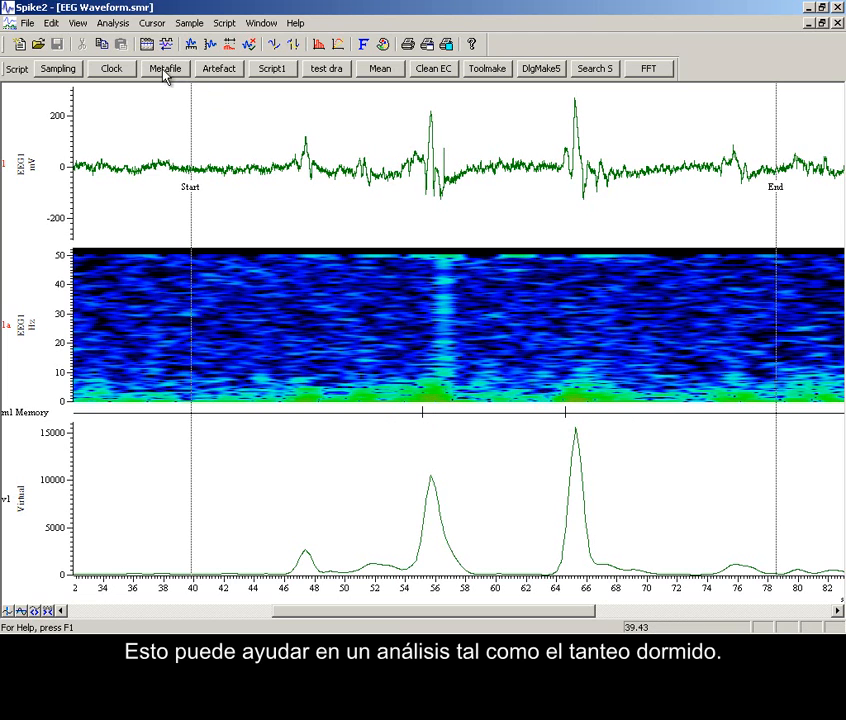
# Create a second virtual channel with manual settings and a sample interval of 1/4 s.
pyautogui.click(113, 23)
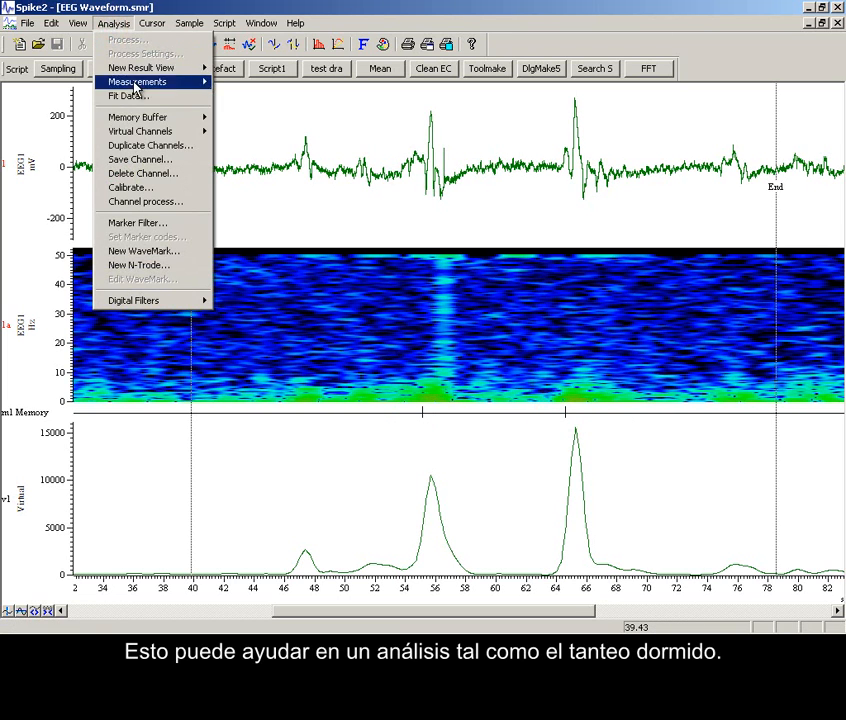
pyautogui.moveTo(164, 130)
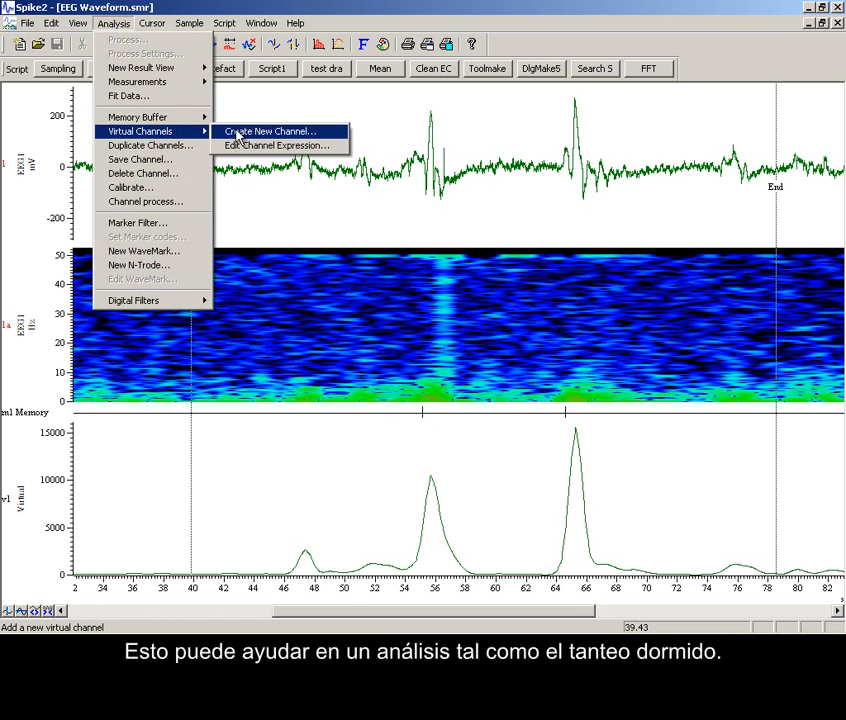
pyautogui.click(238, 134)
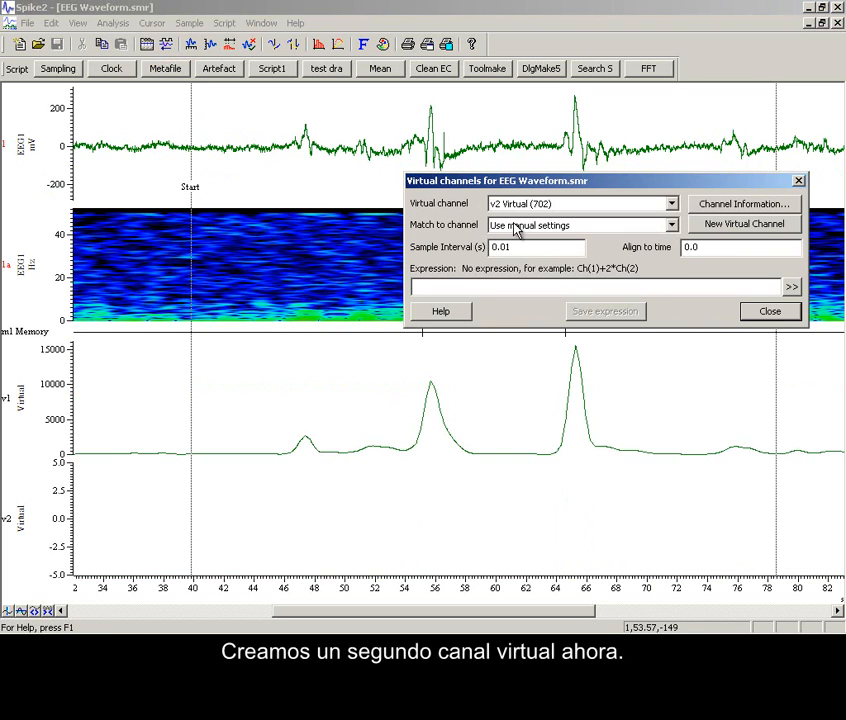
pyautogui.doubleClick(520, 247)
pyautogui.write('1/4')
pyautogui.click(543, 252)
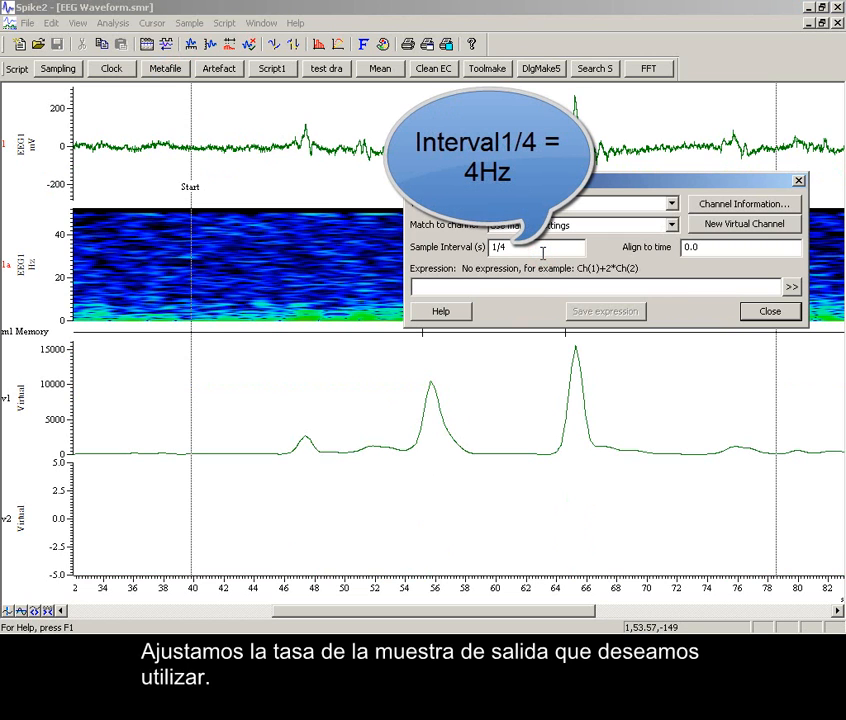
pyautogui.click(537, 284)
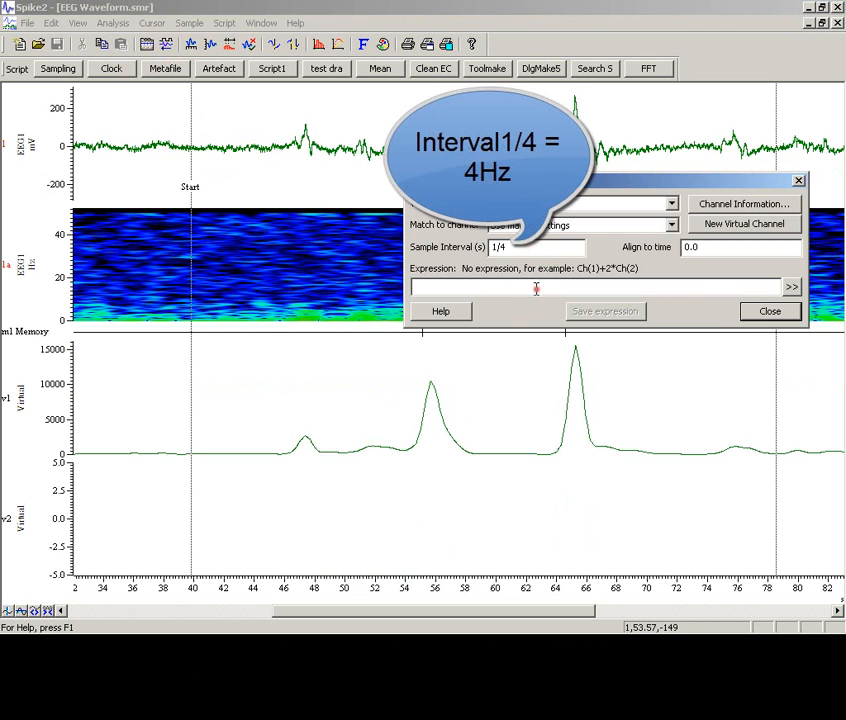
# Define the v2 virtual channel's expression as power in band of channel 1 EEG1, with a frequency range of 8 to 16 Hz.
pyautogui.click(792, 287)
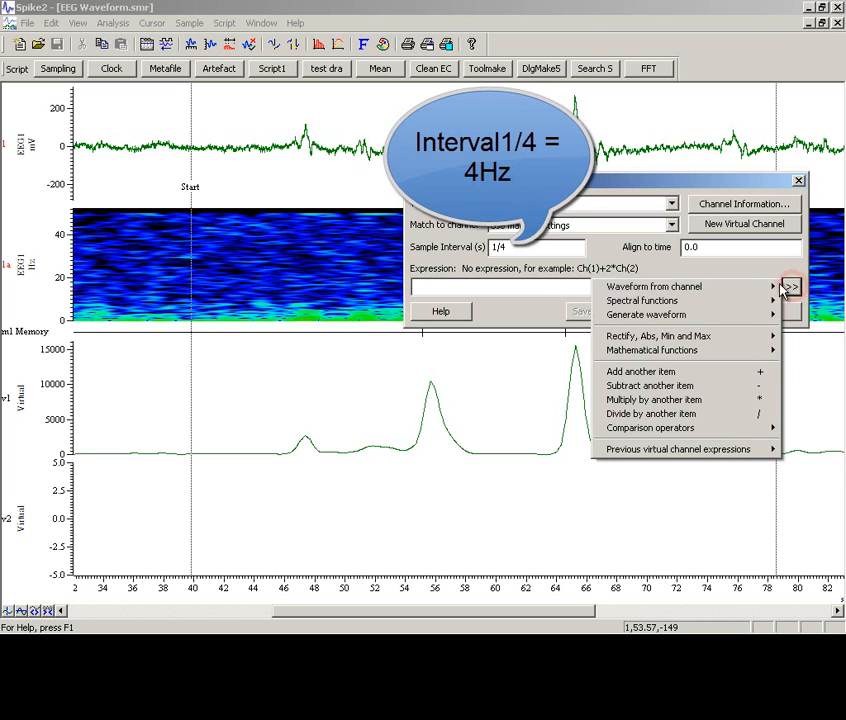
pyautogui.moveTo(766, 305)
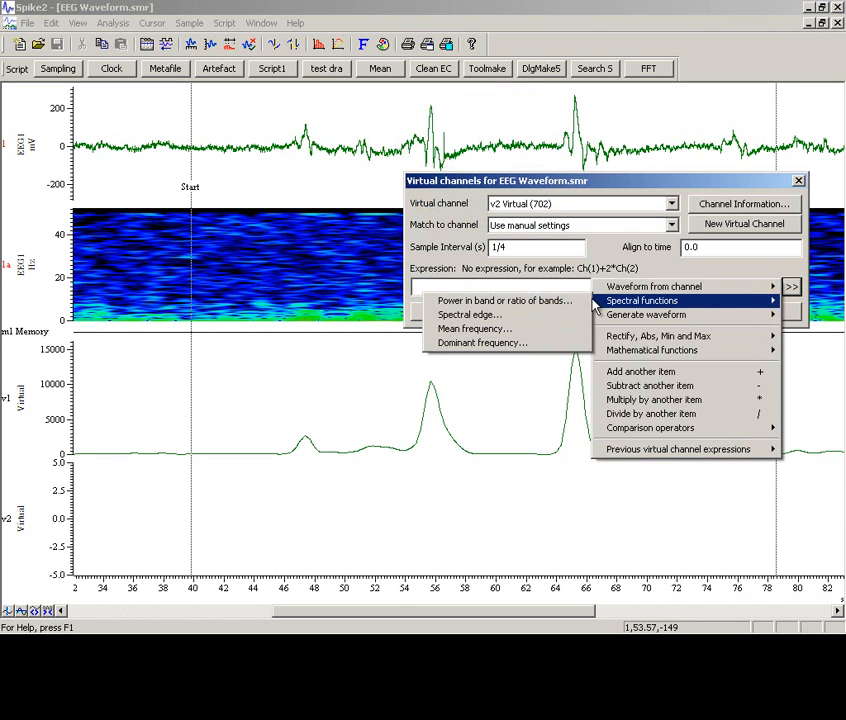
pyautogui.click(573, 301)
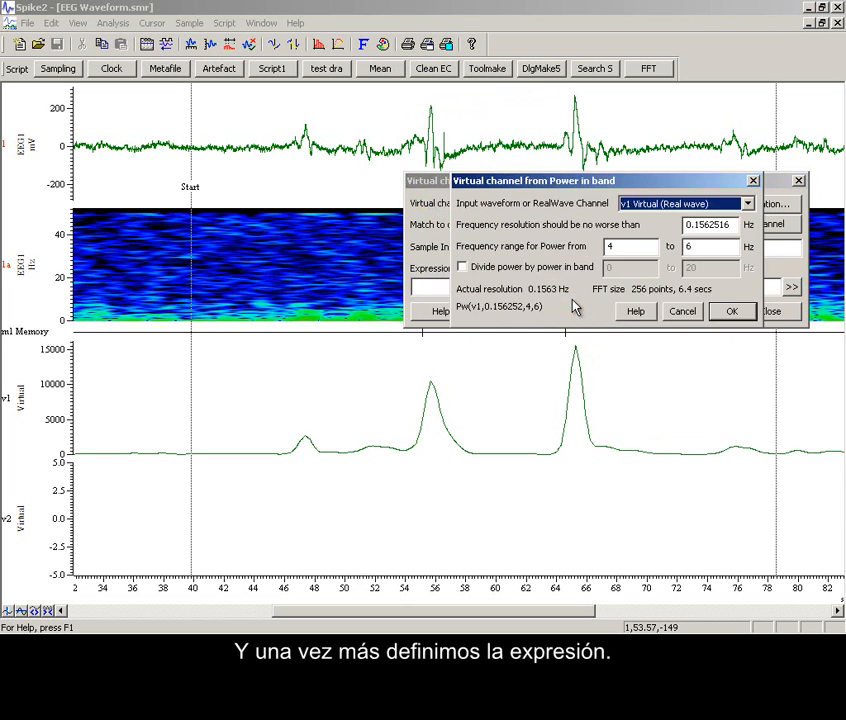
pyautogui.click(639, 202)
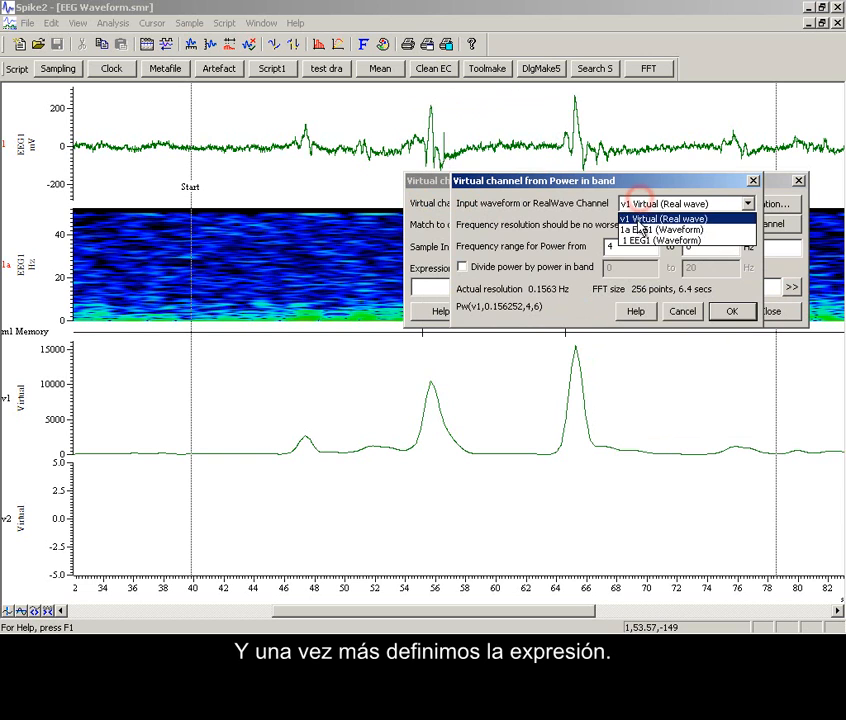
pyautogui.click(634, 241)
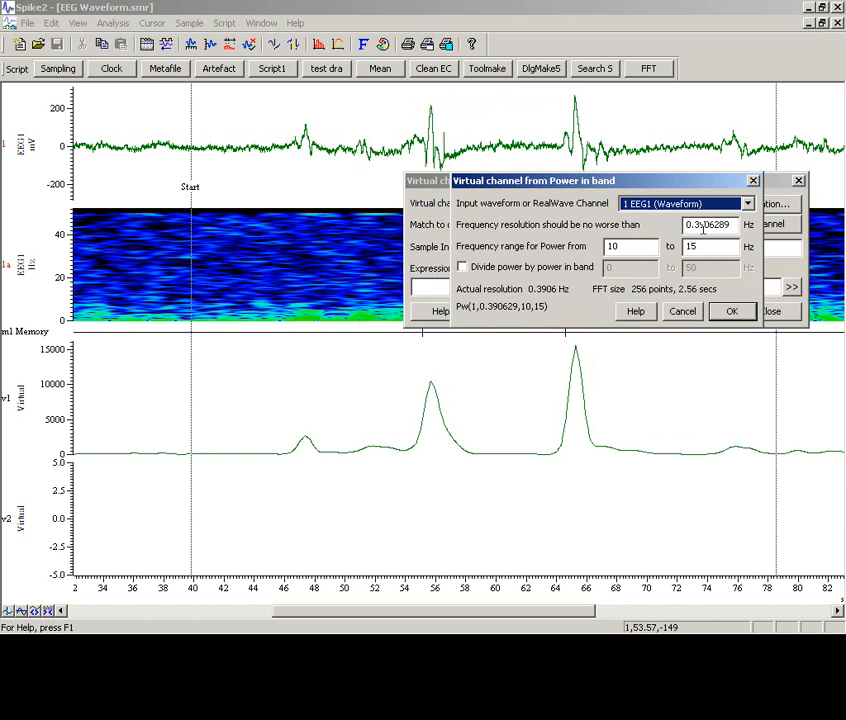
pyautogui.doubleClick(638, 241)
pyautogui.write('8')
pyautogui.doubleClick(709, 246)
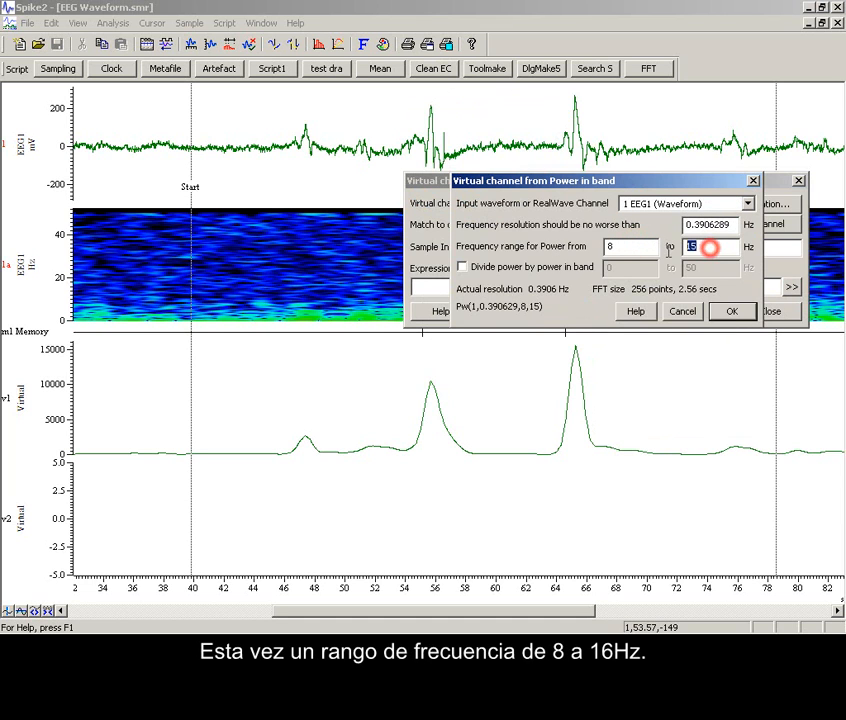
pyautogui.write('16')
pyautogui.click(732, 312)
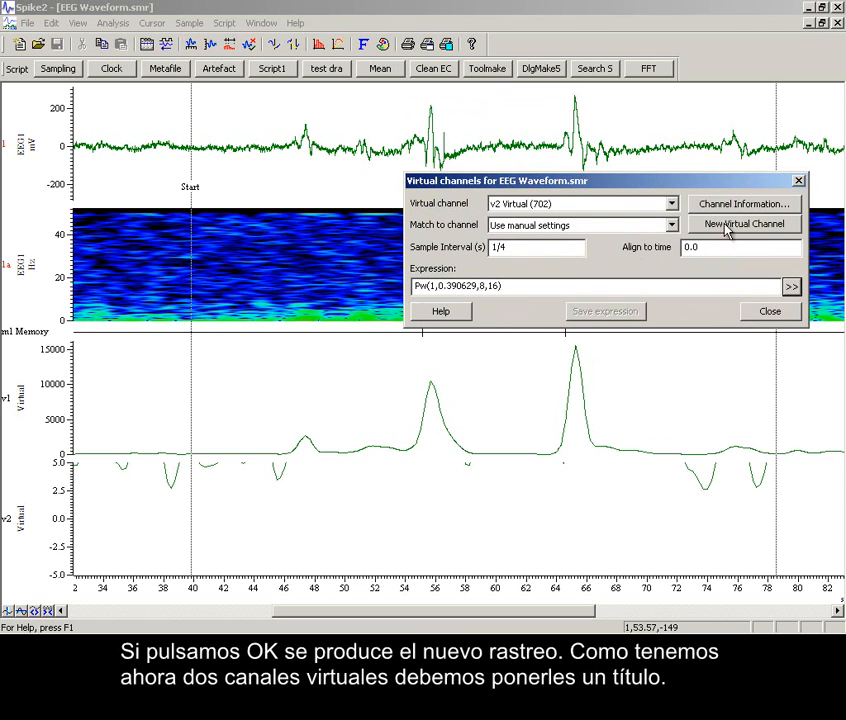
# Title the v2 virtual channel 8-16Hz, close the virtual channel settings and optimise the channel's Y range.
pyautogui.click(730, 206)
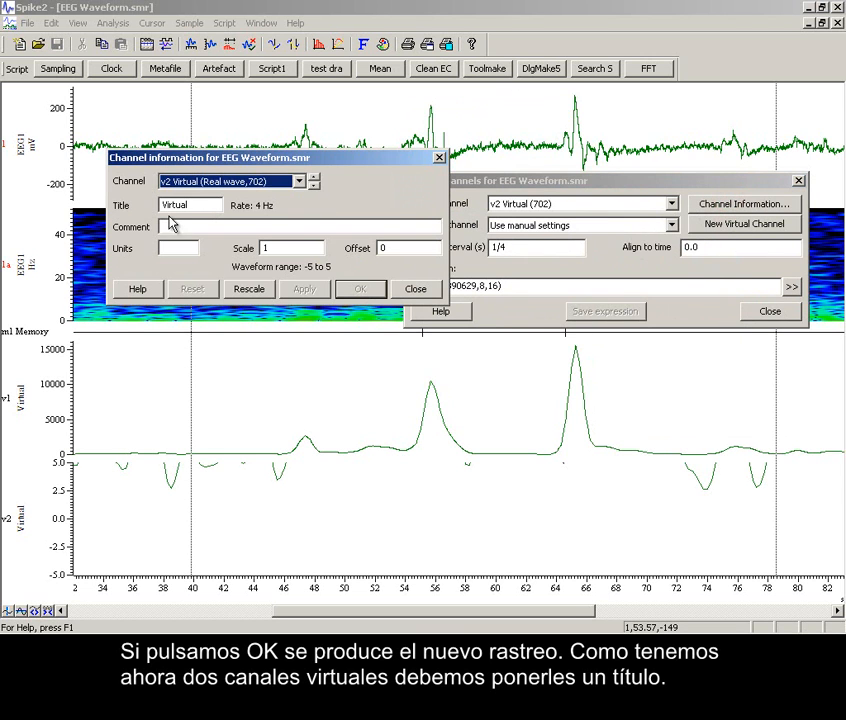
pyautogui.doubleClick(204, 207)
pyautogui.write('8')
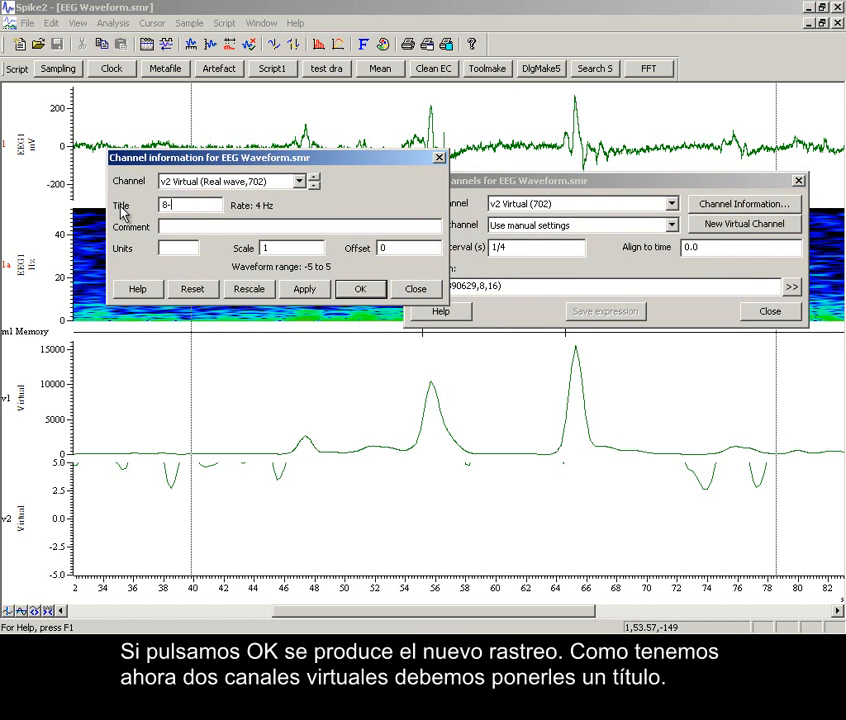
pyautogui.write('-16Hz')
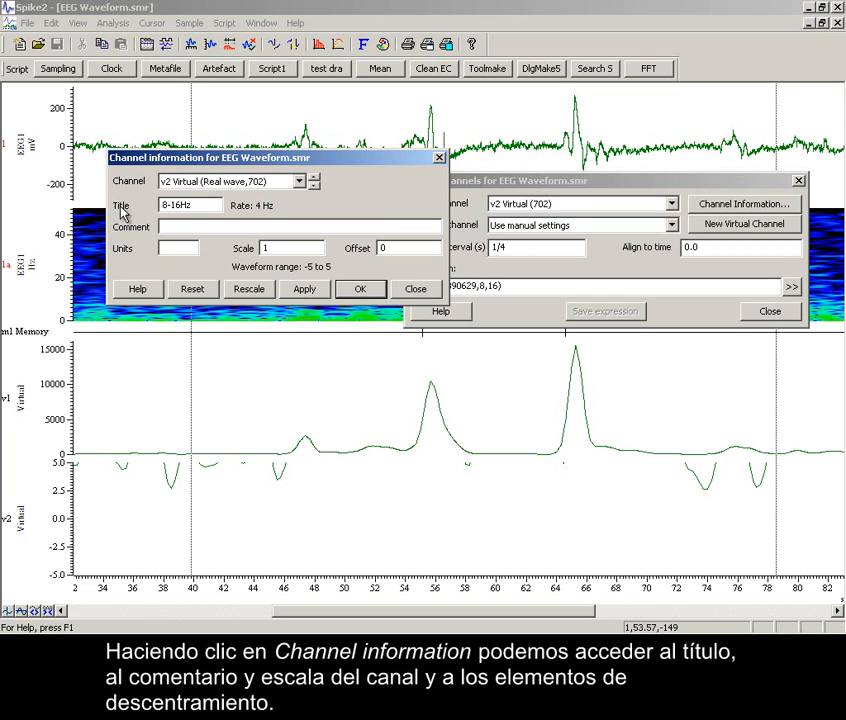
pyautogui.click(300, 289)
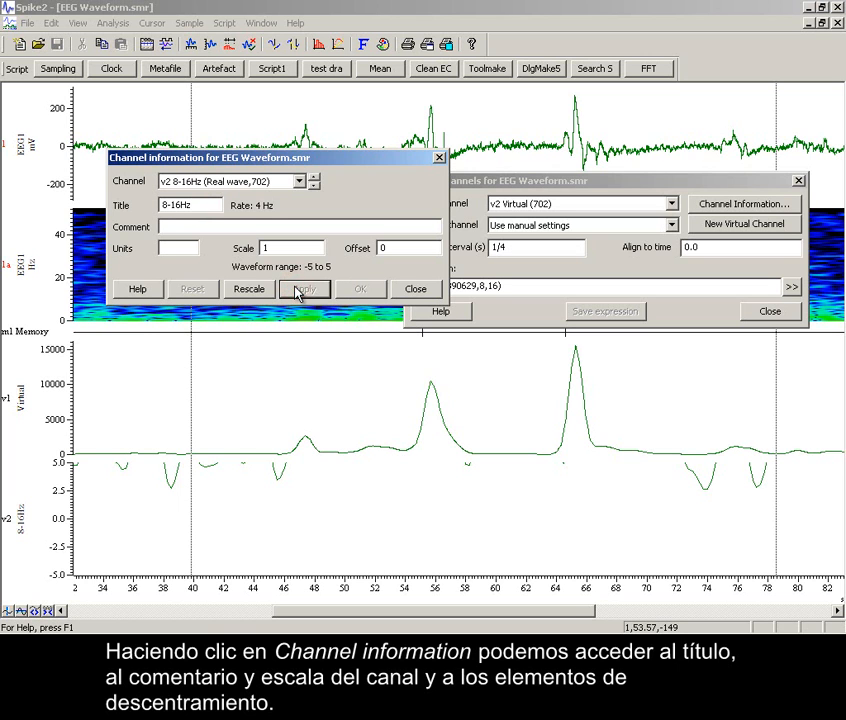
pyautogui.click(405, 288)
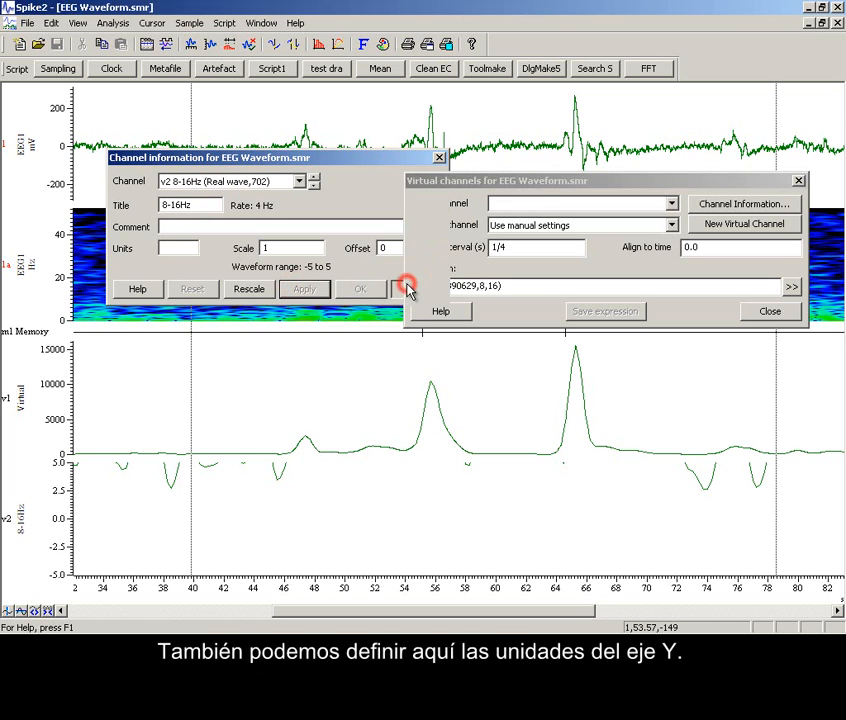
pyautogui.click(768, 312)
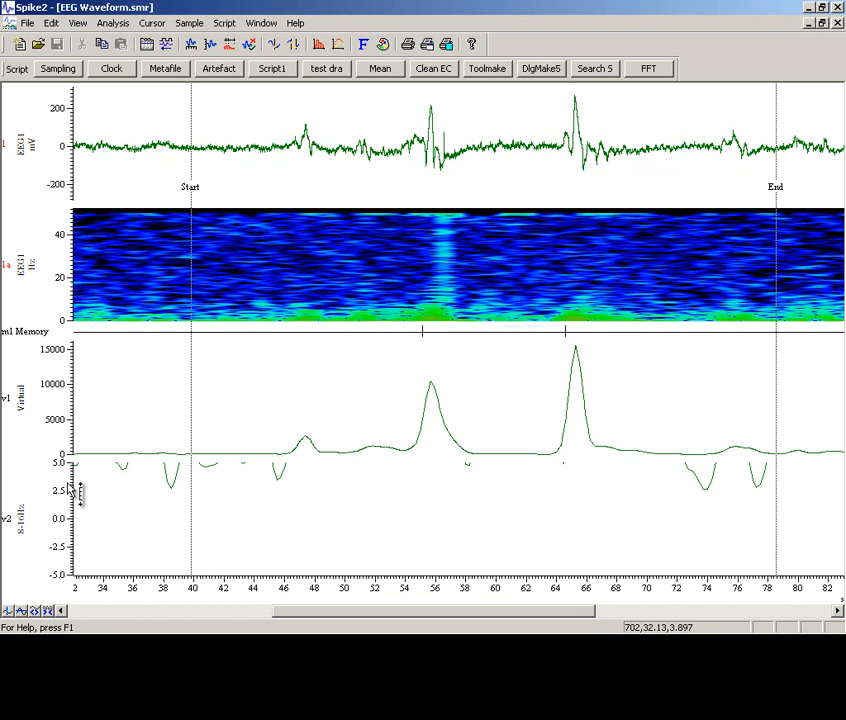
pyautogui.doubleClick(68, 487)
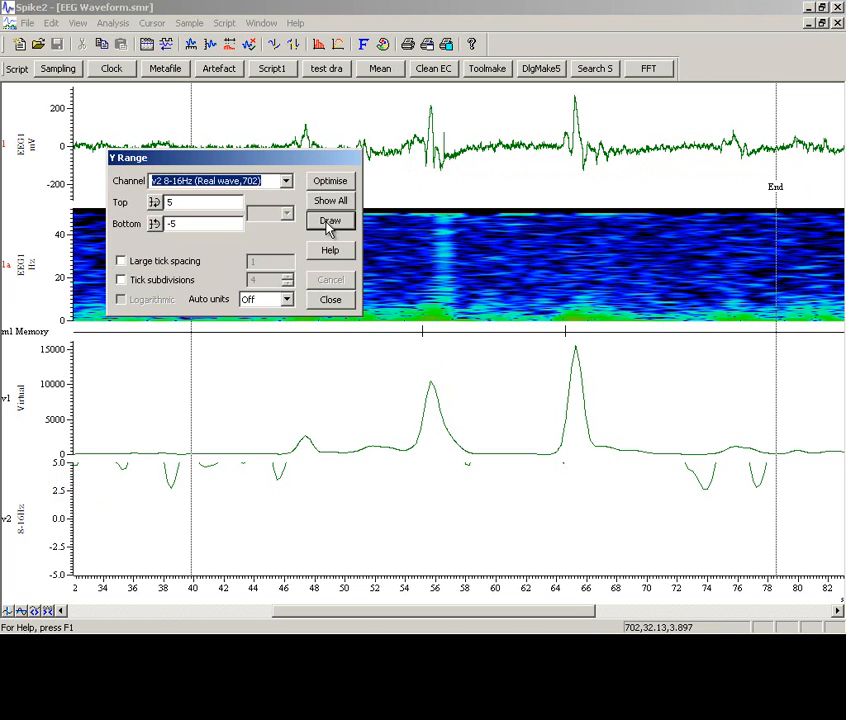
pyautogui.click(330, 182)
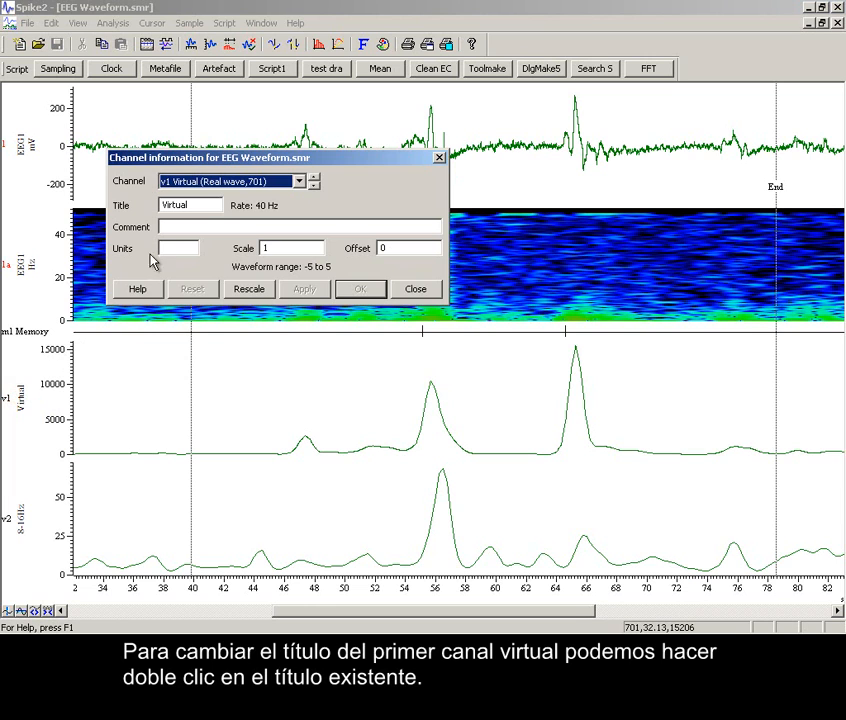
# Change the title of the first virtual channel, v1, to 0-8Hz.
pyautogui.doubleClick(200, 204)
pyautogui.write('0-8Hz')
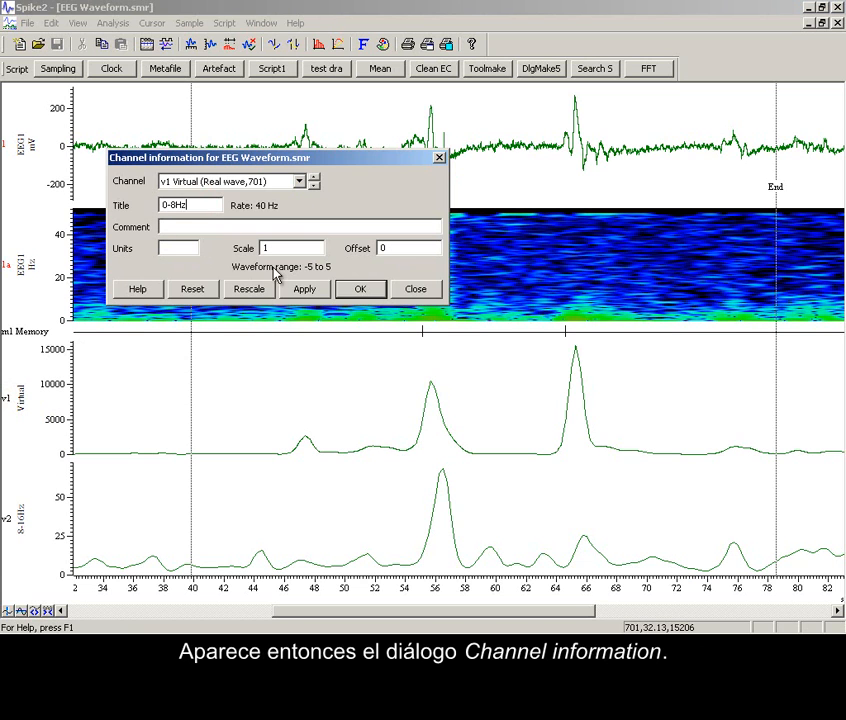
pyautogui.click(362, 288)
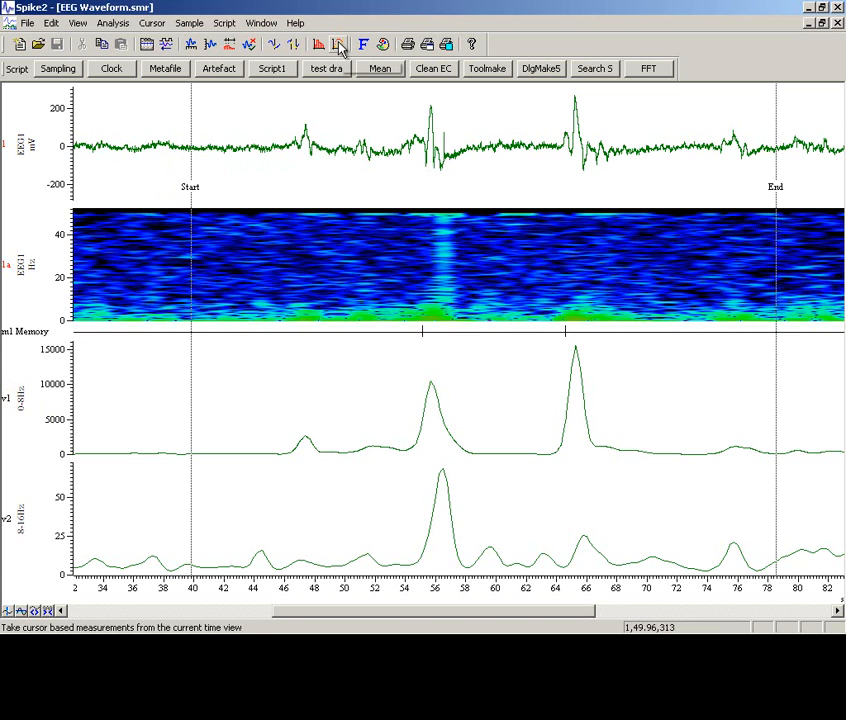
# Set the primary colour of channel v1 0-8Hz to red and of channel v2 8-16Hz to dark blue.
pyautogui.click(384, 45)
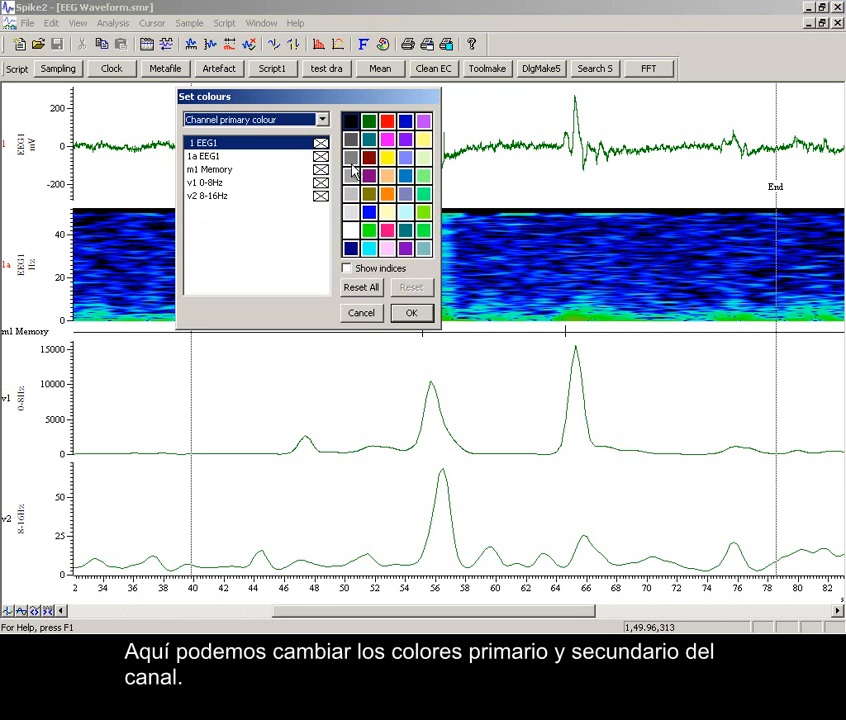
pyautogui.click(320, 184)
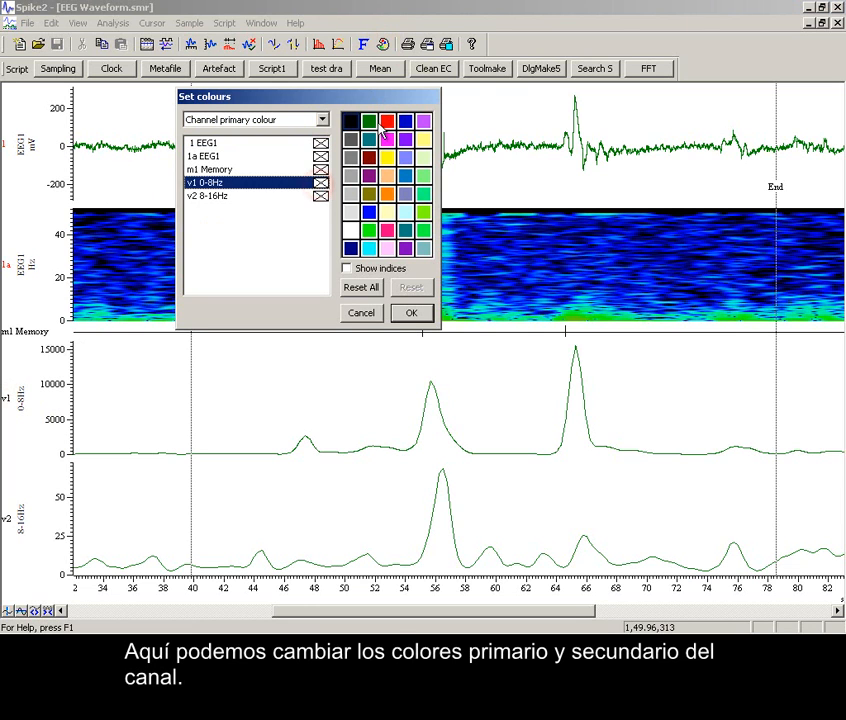
pyautogui.click(387, 121)
pyautogui.click(320, 196)
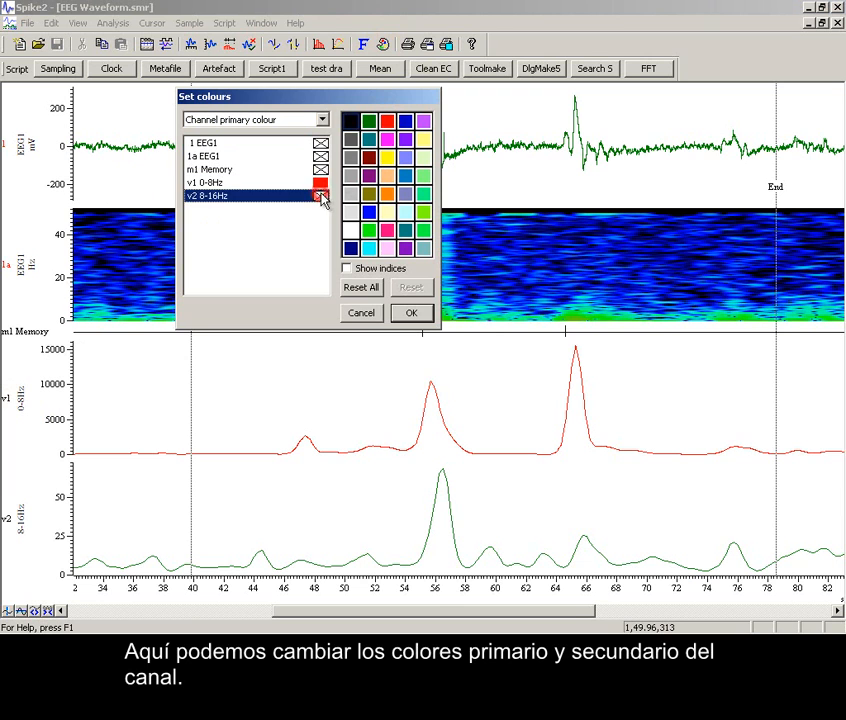
pyautogui.click(404, 122)
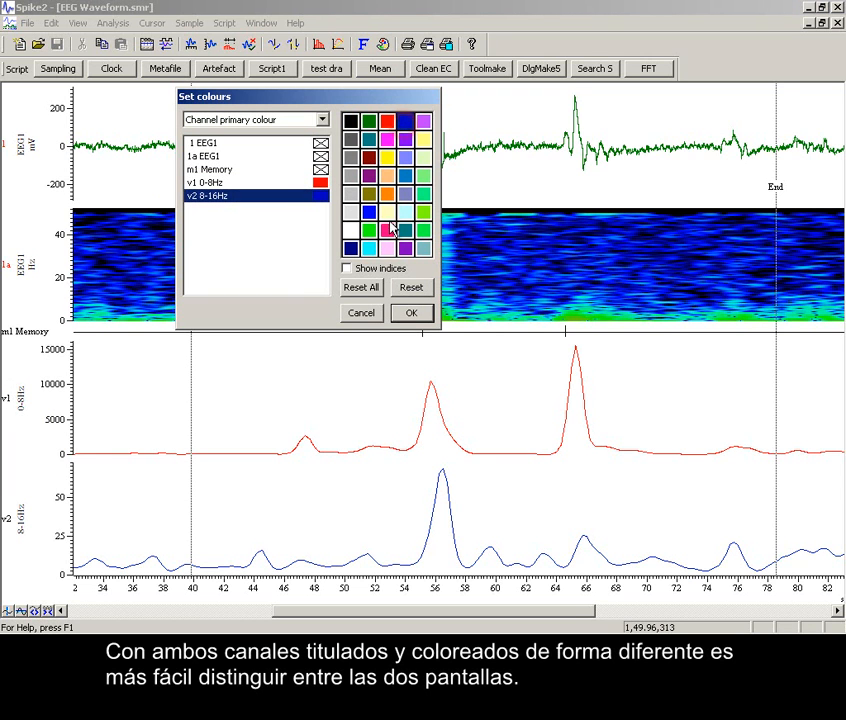
pyautogui.click(410, 313)
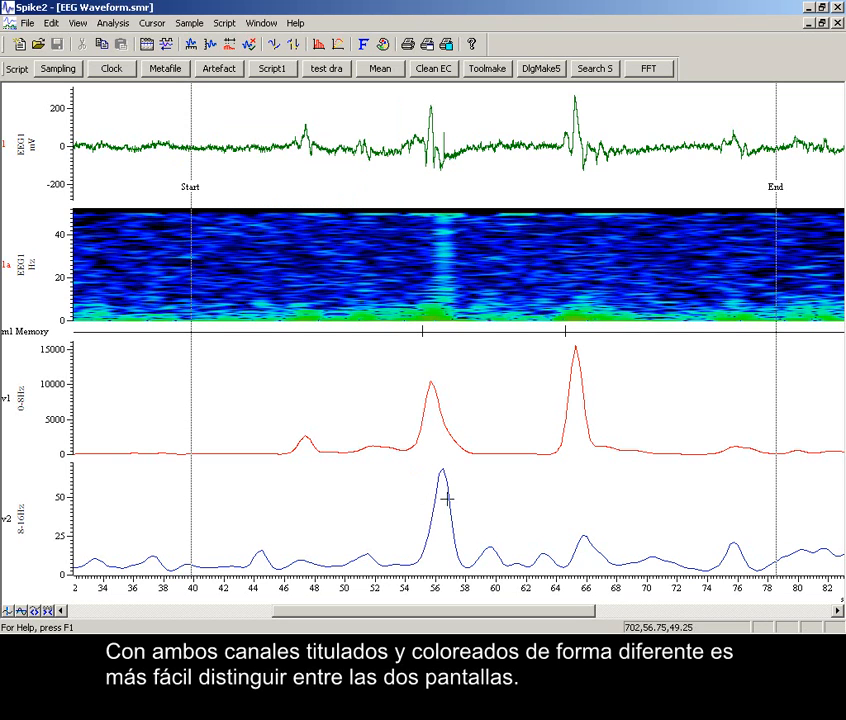
pyautogui.moveTo(442, 345); pyautogui.dragTo(440, 344)
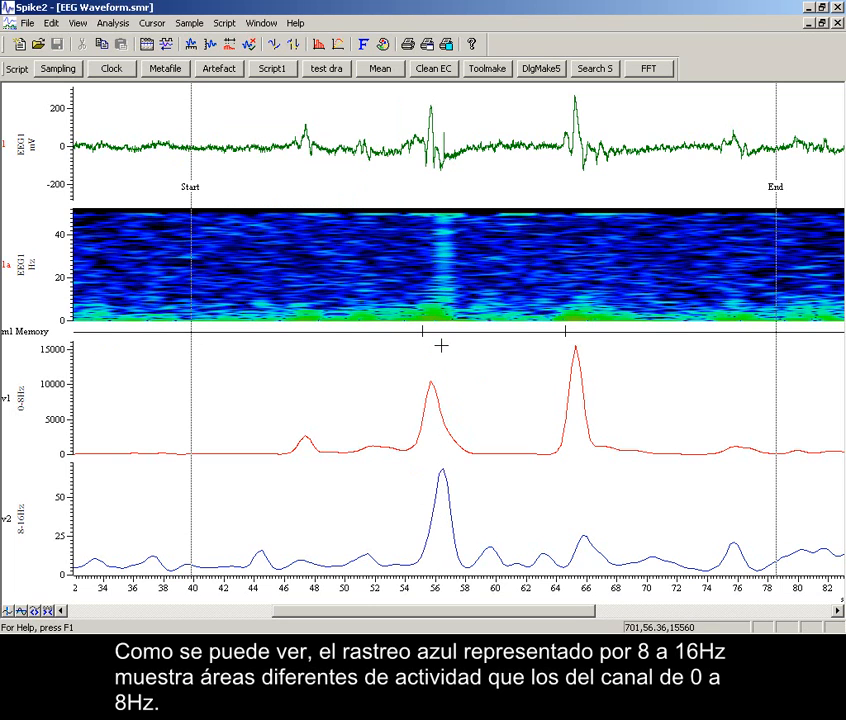
pyautogui.moveTo(263, 543); pyautogui.dragTo(264, 546)
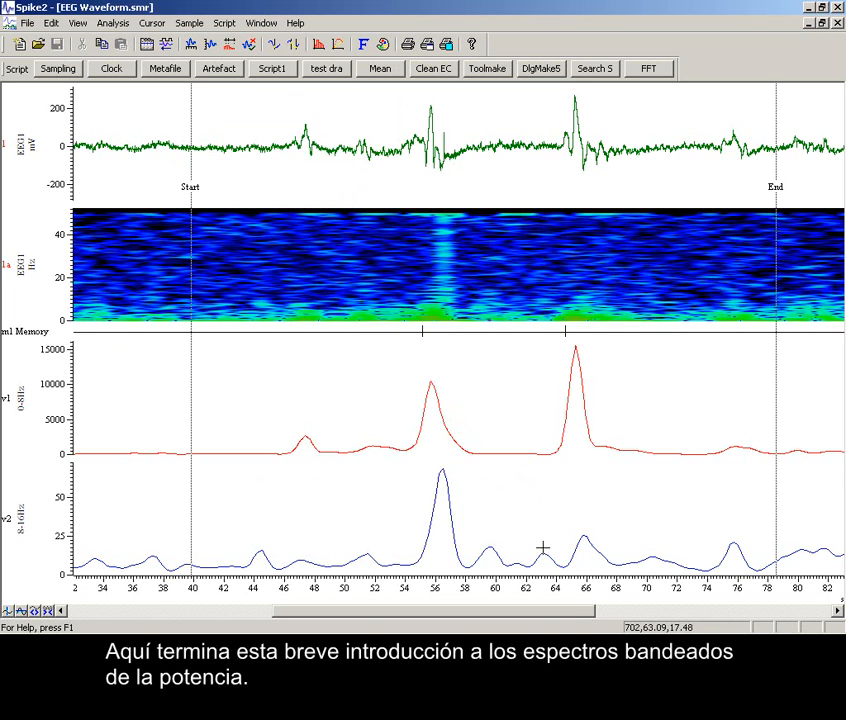
pyautogui.moveTo(542, 548); pyautogui.dragTo(542, 548)
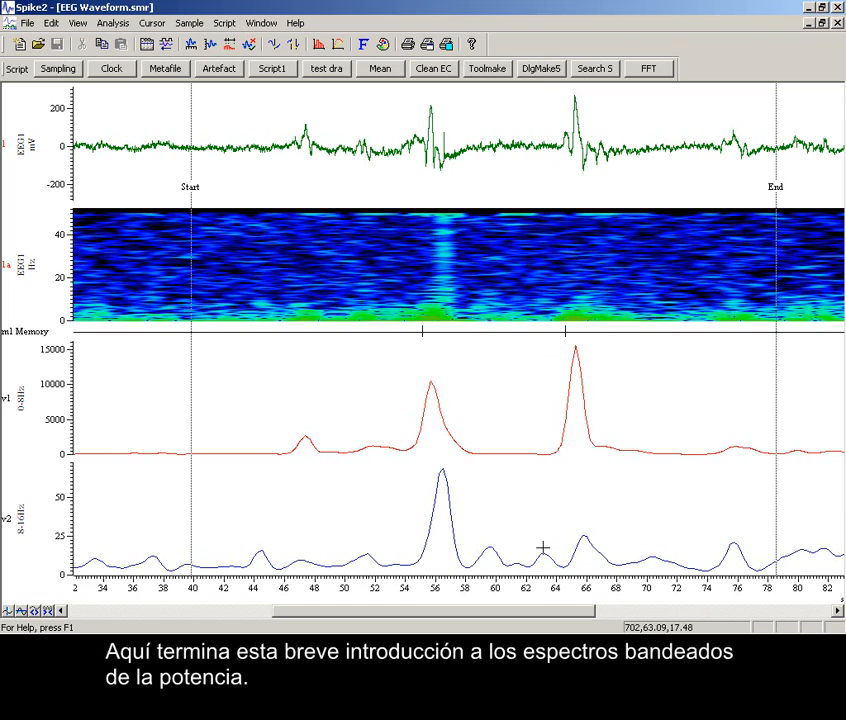